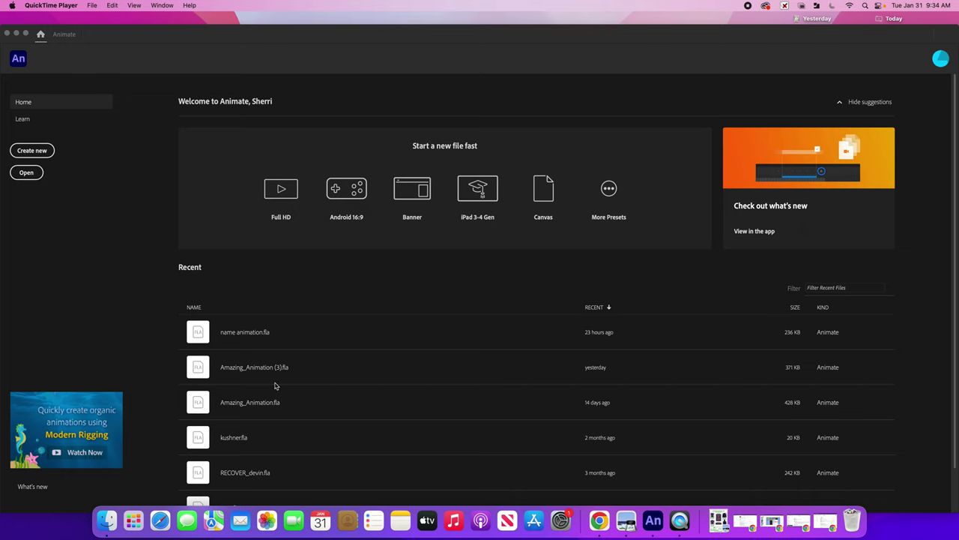
# Step: Create a new HD 1280 × 720 document with a frame rate of 12 fps
pyautogui.click(46, 153)
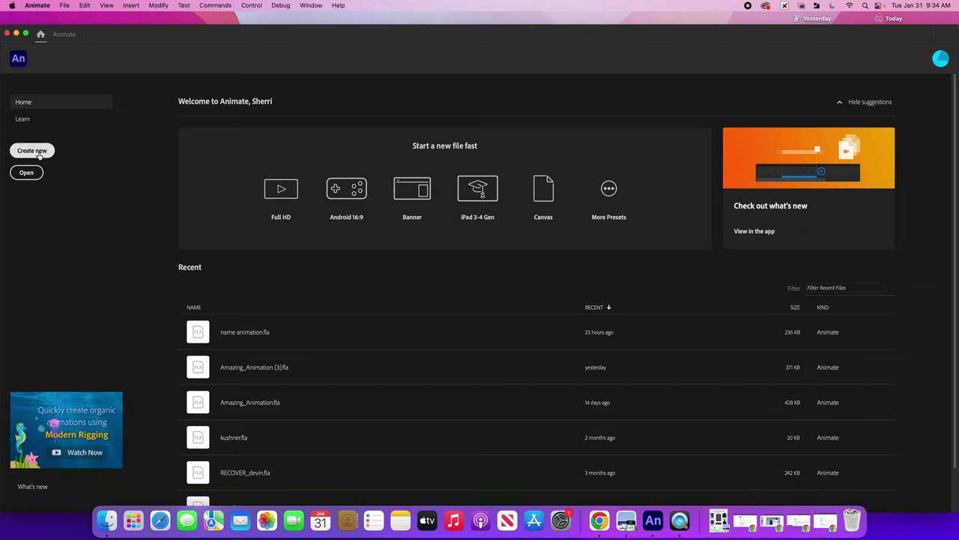
pyautogui.click(39, 153)
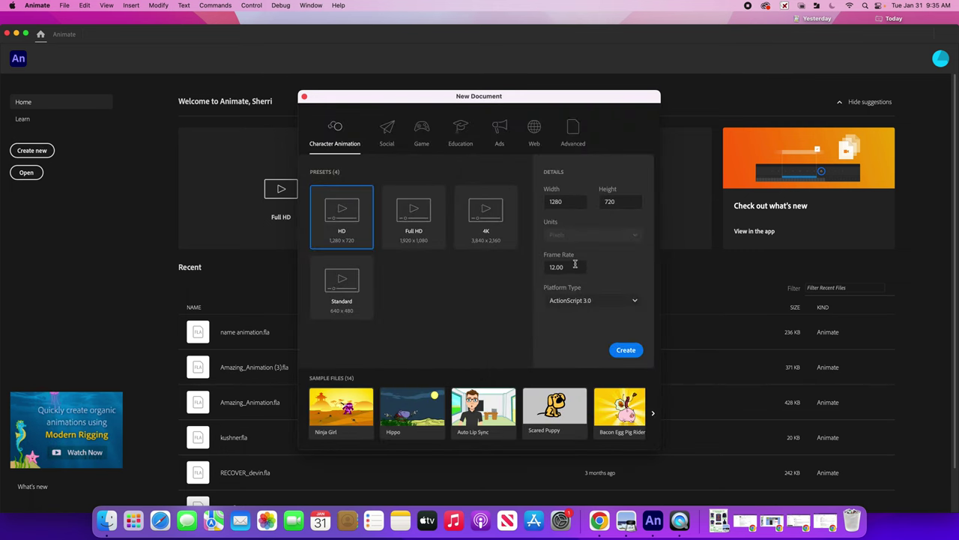
pyautogui.click(566, 267)
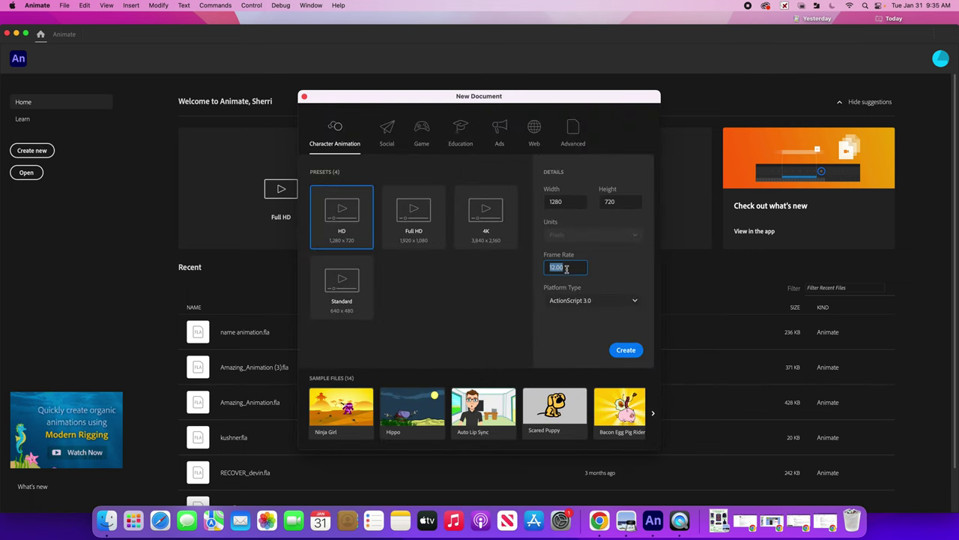
pyautogui.write('12')
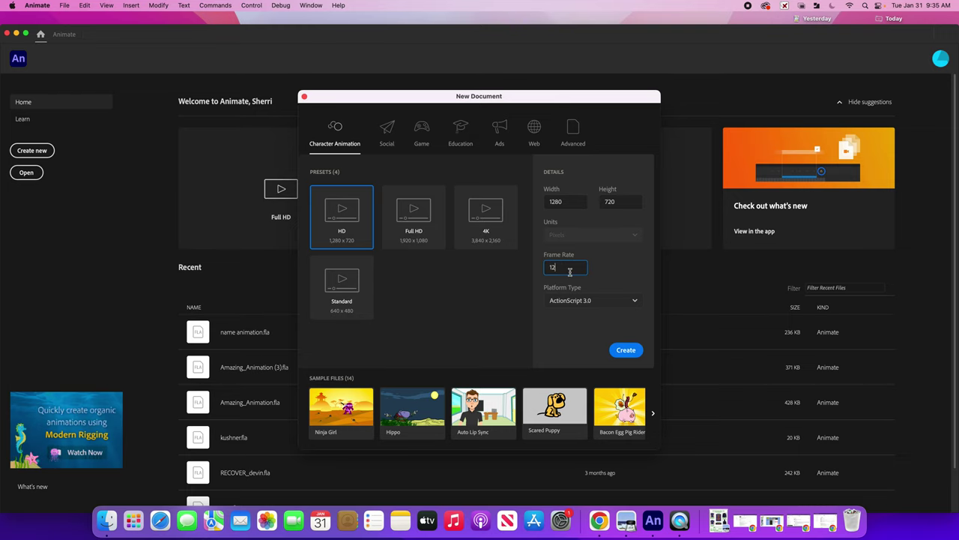
pyautogui.click(626, 350)
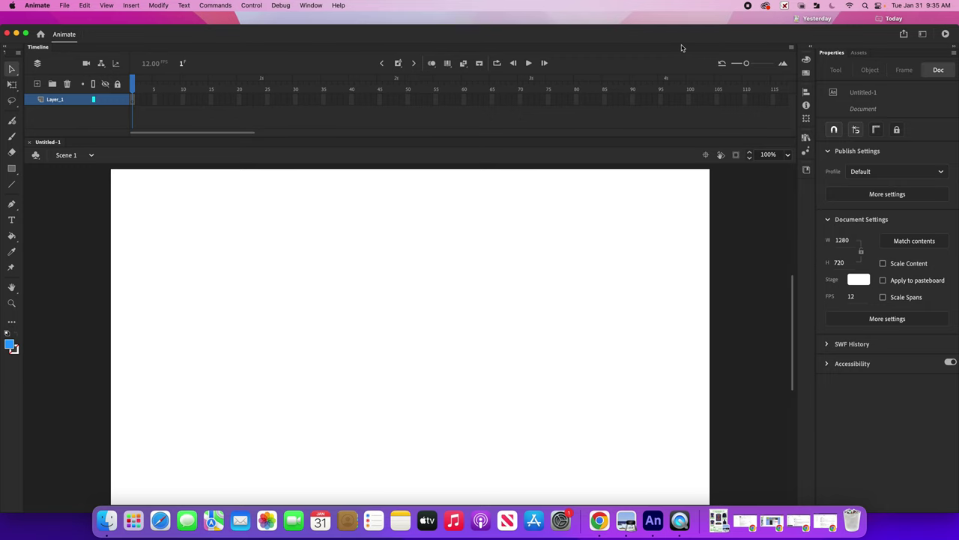
# Step: Show the blank stage at 75% zoom and select the Rectangle Tool
pyautogui.moveTo(683, 37); pyautogui.dragTo(687, 27)
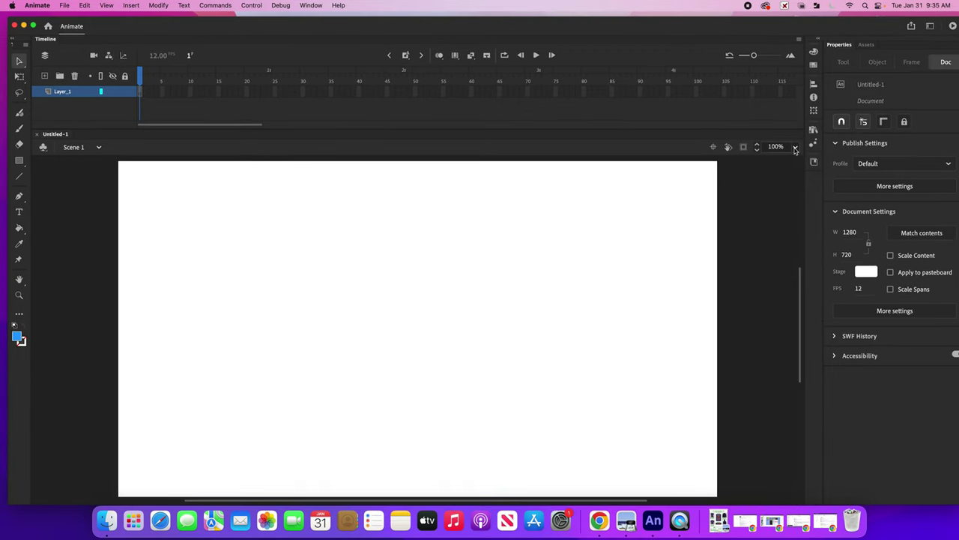
pyautogui.click(794, 147)
pyautogui.click(804, 161)
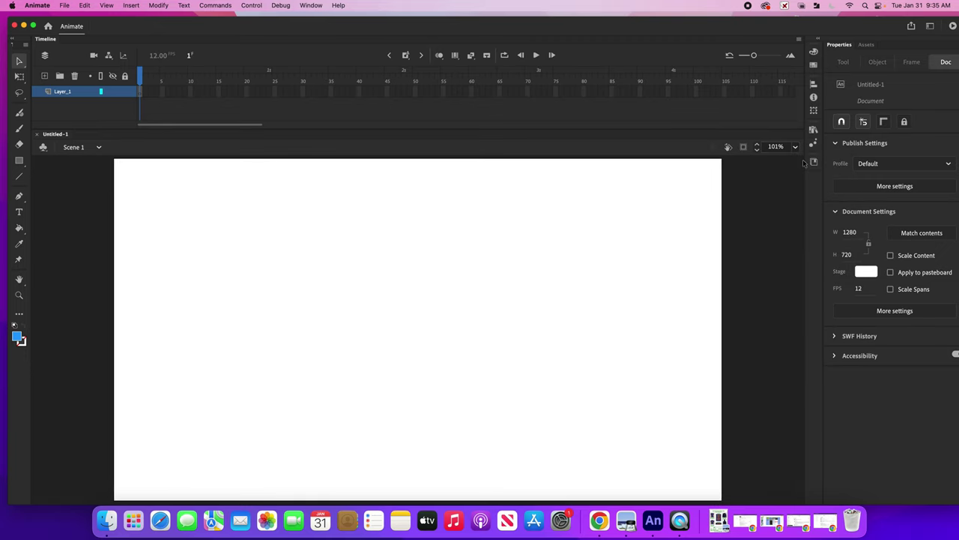
pyautogui.click(796, 148)
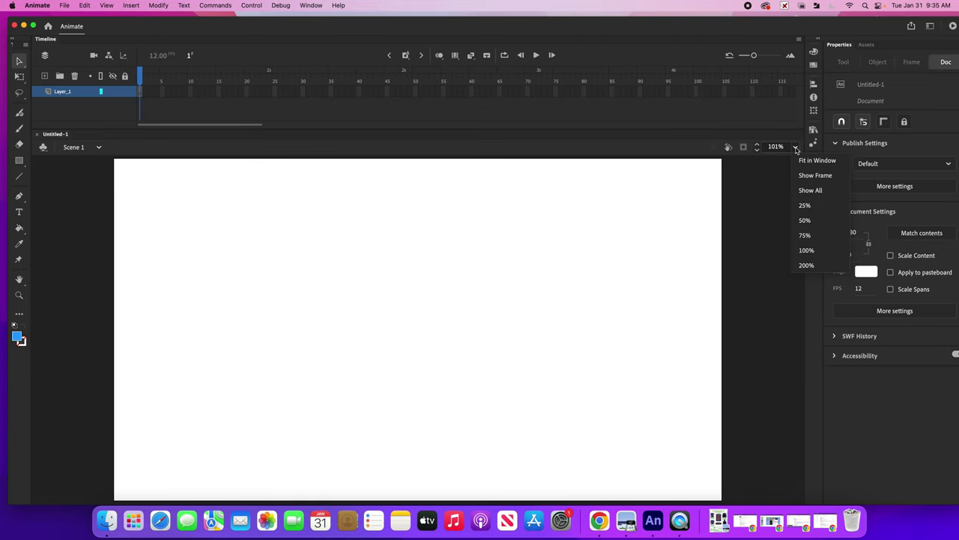
pyautogui.click(805, 235)
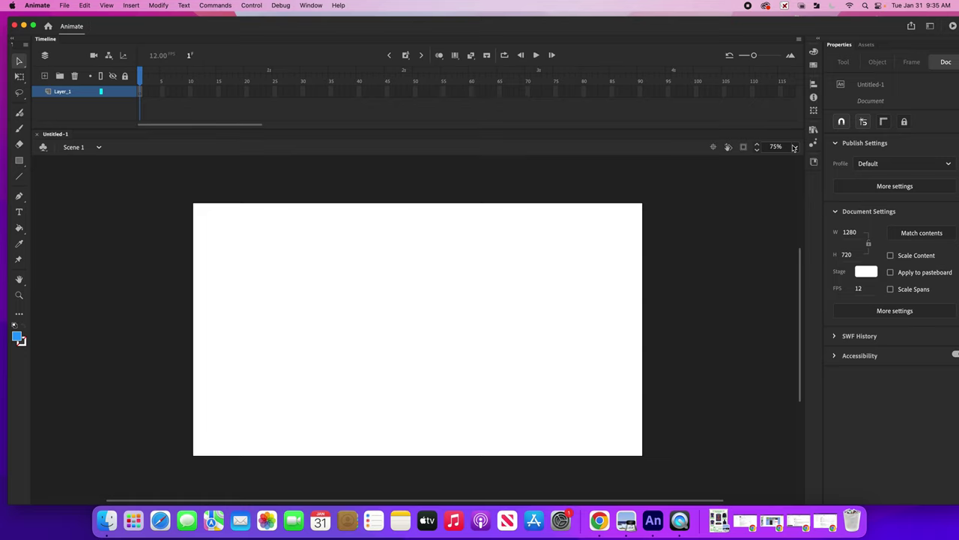
pyautogui.click(19, 161)
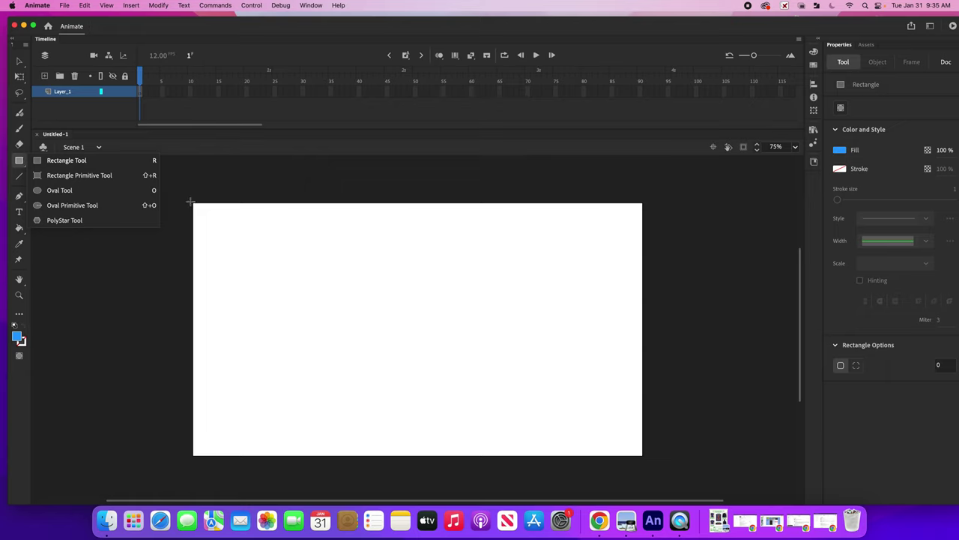
# Step: Draw a rectangle over the full stage and fill it with the blue radial gradient swatch
pyautogui.moveTo(188, 198); pyautogui.dragTo(650, 464)
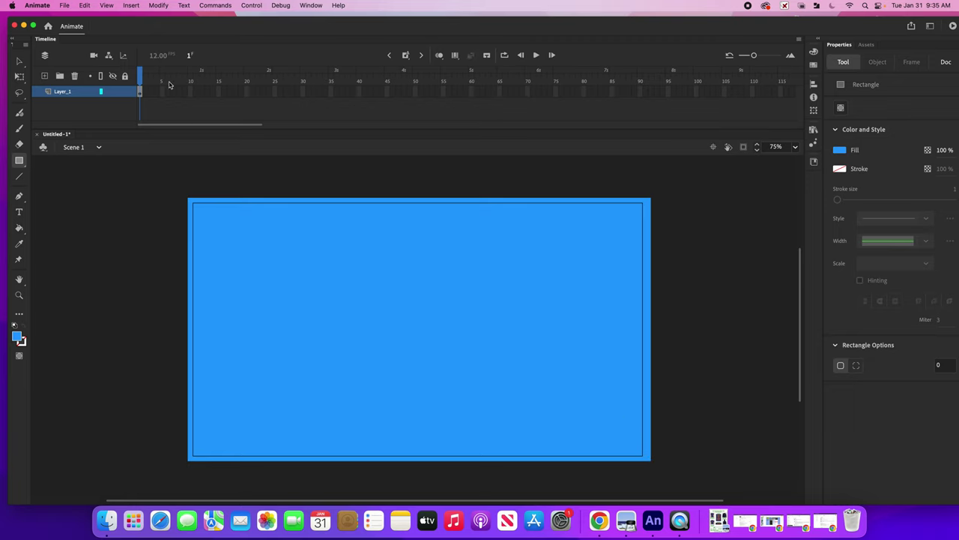
pyautogui.click(141, 93)
pyautogui.click(142, 93)
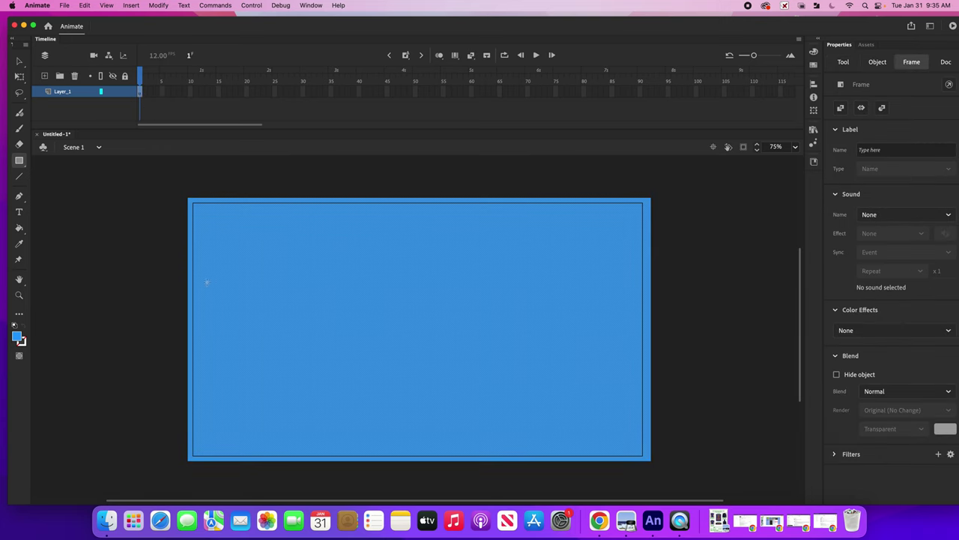
pyautogui.click(19, 337)
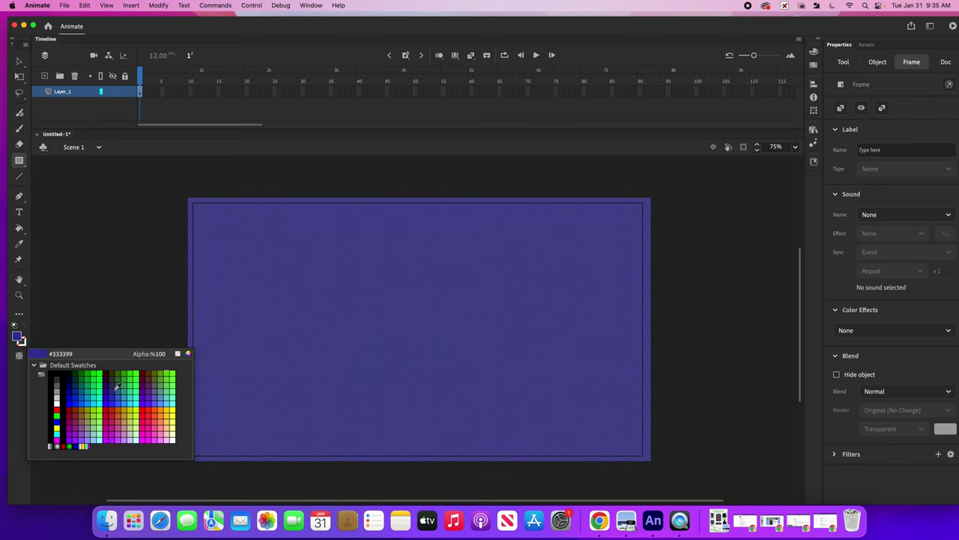
pyautogui.click(78, 444)
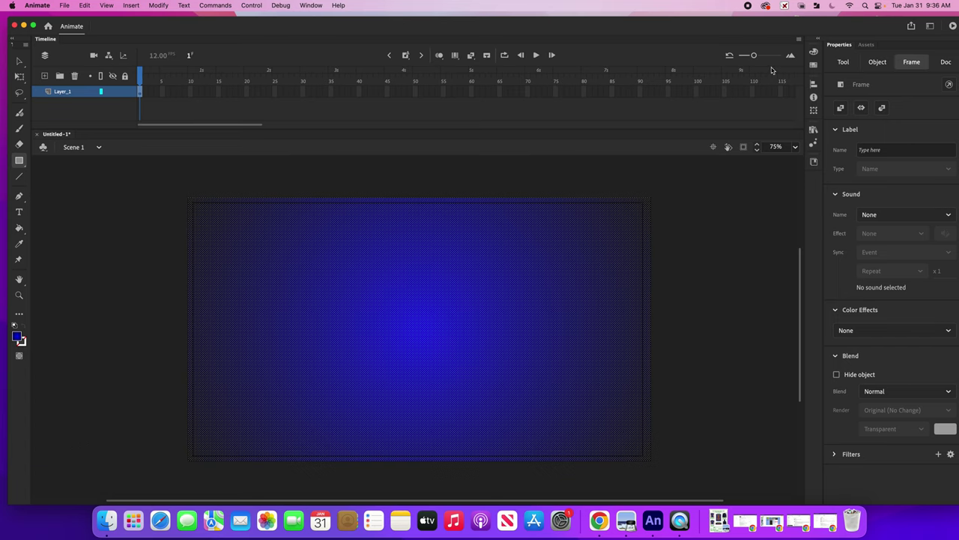
pyautogui.click(813, 54)
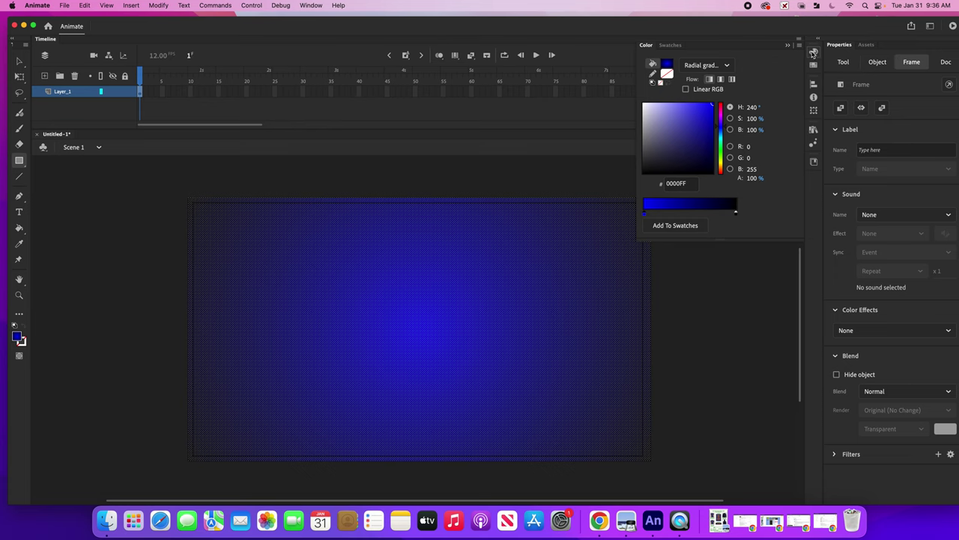
# Step: Change the fill to a linear gradient from bright green #00FF00 to dark blue #000099
pyautogui.click(732, 66)
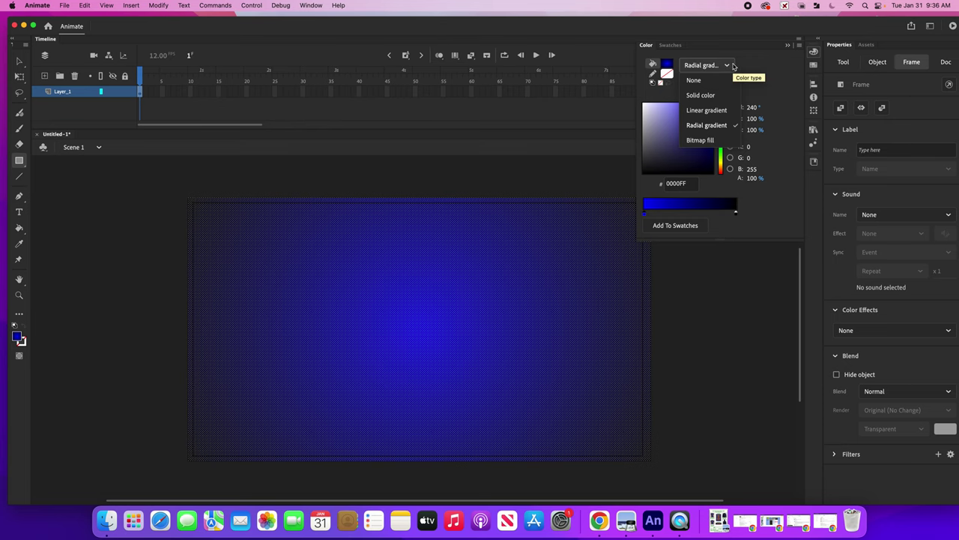
pyautogui.click(718, 110)
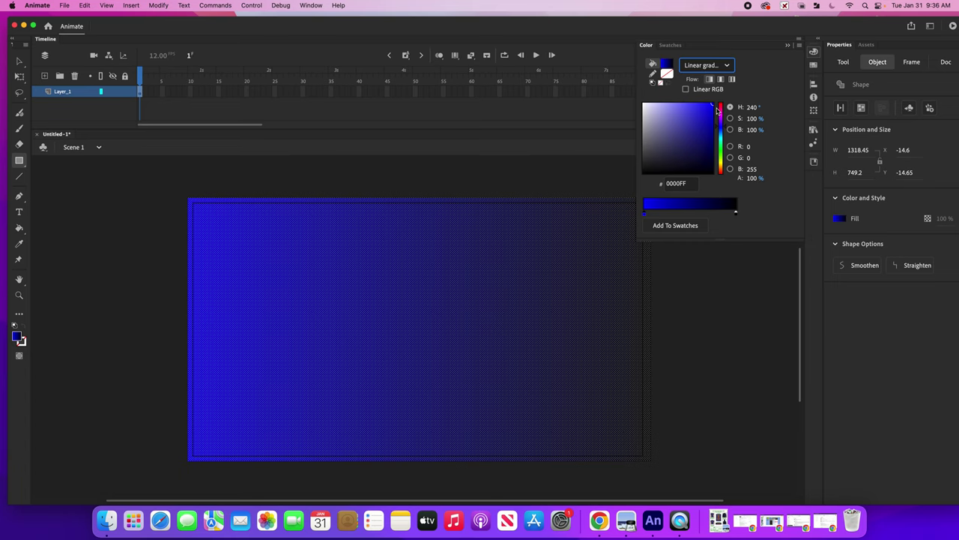
pyautogui.doubleClick(643, 215)
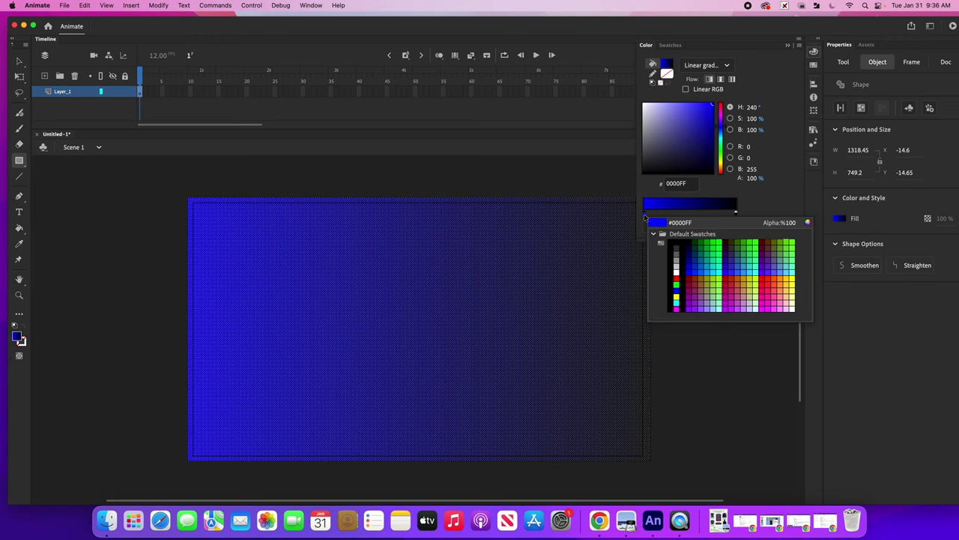
pyautogui.click(718, 242)
pyautogui.doubleClick(735, 213)
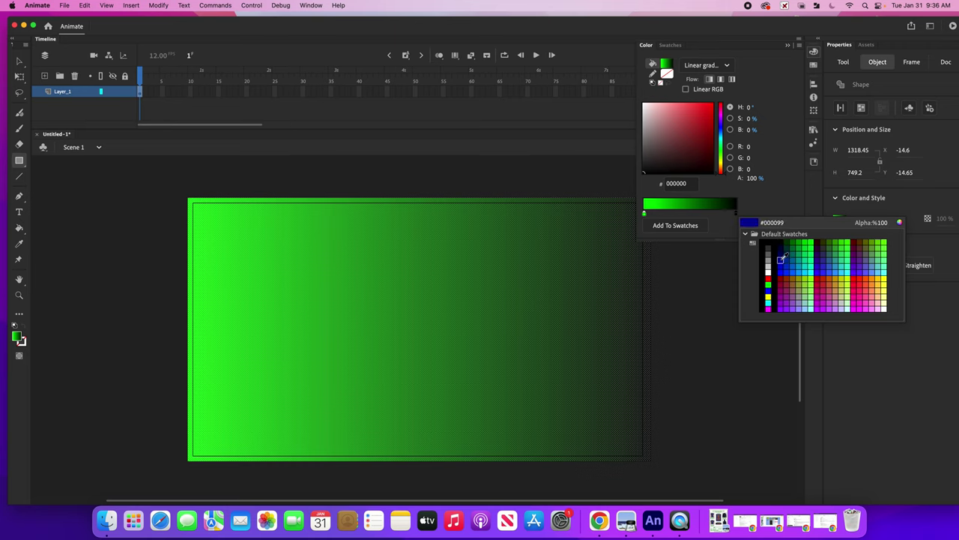
pyautogui.click(780, 259)
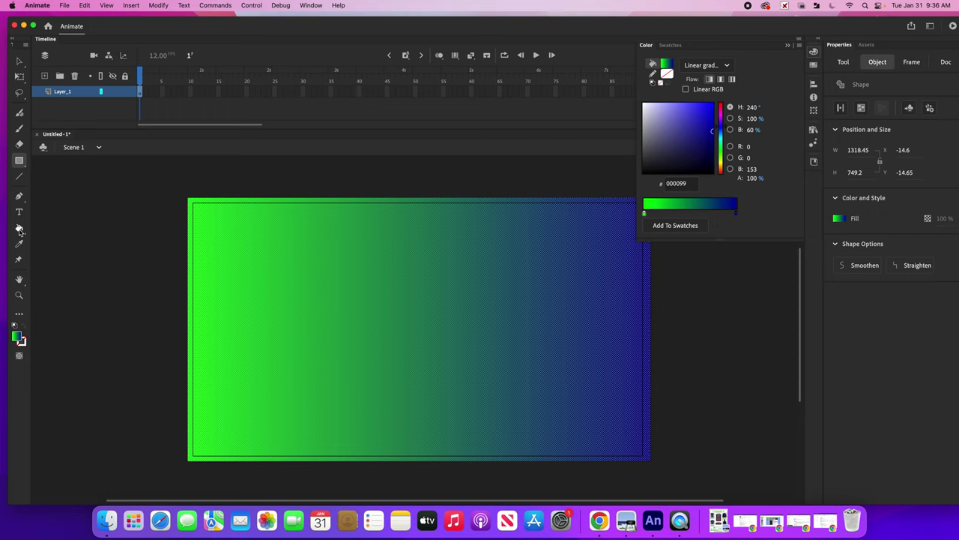
pyautogui.click(19, 228)
pyautogui.click(20, 229)
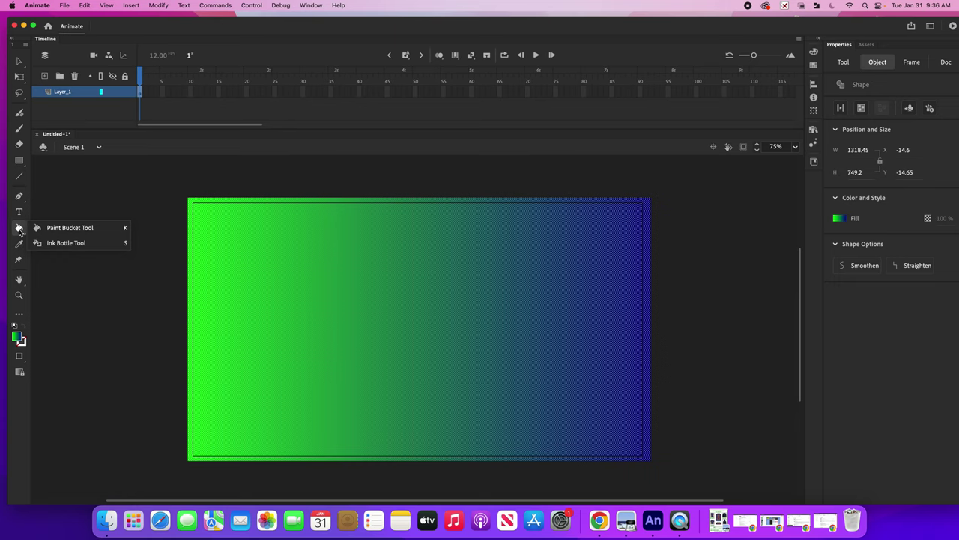
# Step: Rotate the gradient vertically with the Paint Bucket, green at top and dark blue at bottom
pyautogui.click(72, 229)
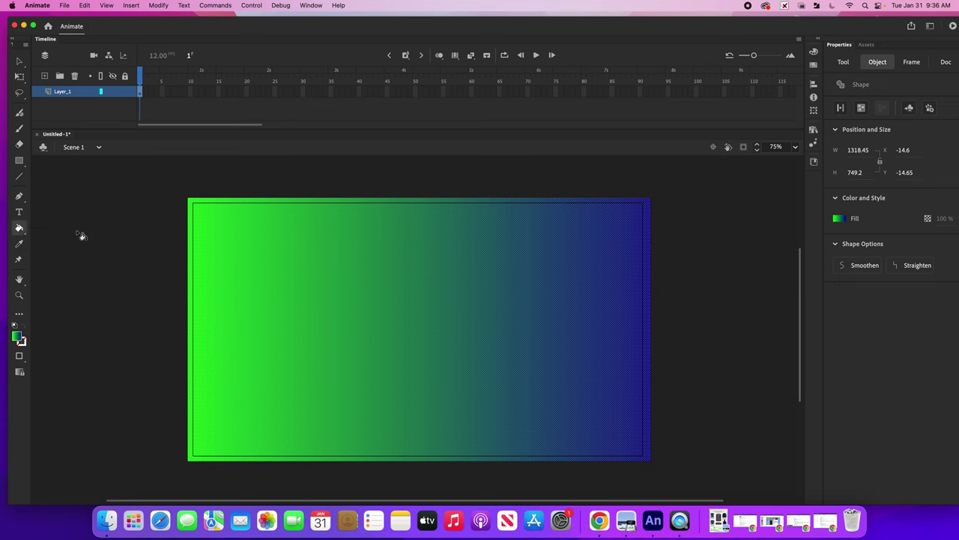
pyautogui.click(201, 295)
pyautogui.moveTo(304, 307)
pyautogui.mouseDown()
pyautogui.moveTo(524, 332)
pyautogui.moveTo(569, 306)
pyautogui.moveTo(533, 300)
pyautogui.moveTo(265, 407)
pyautogui.moveTo(452, 343)
pyautogui.moveTo(471, 313)
pyautogui.moveTo(445, 335)
pyautogui.moveTo(408, 343)
pyautogui.moveTo(428, 422)
pyautogui.moveTo(473, 382)
pyautogui.moveTo(467, 210)
pyautogui.moveTo(458, 454)
pyautogui.moveTo(459, 381)
pyautogui.mouseUp()
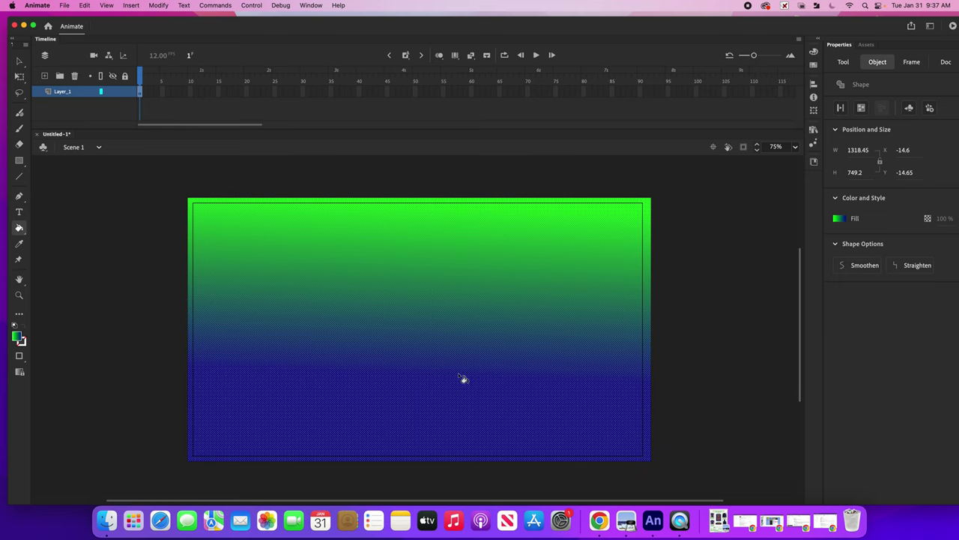
pyautogui.click(201, 91)
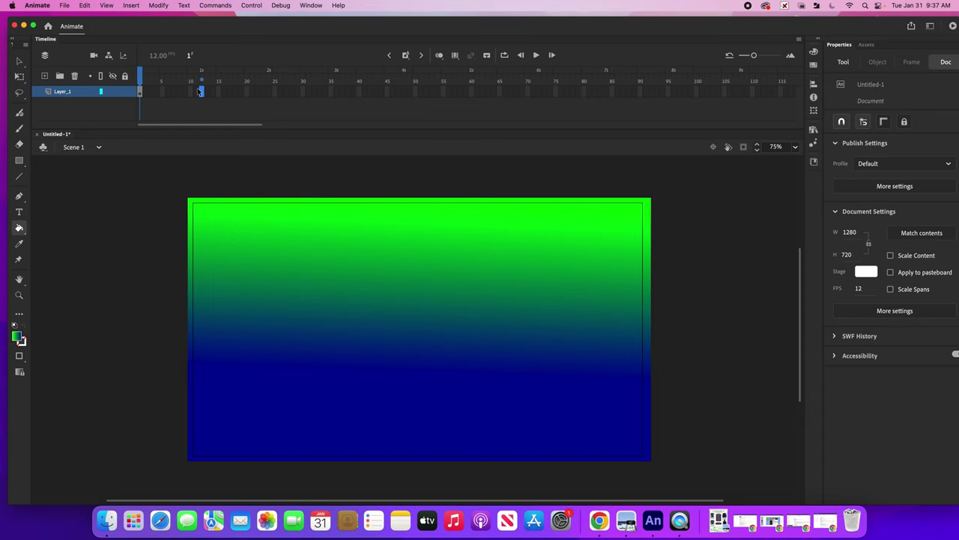
# Step: Add a frame-12 keyframe, recolour the blue stop to teal #008999, and flip the gradient teal-top
pyautogui.click(200, 91)
pyautogui.press('F5')
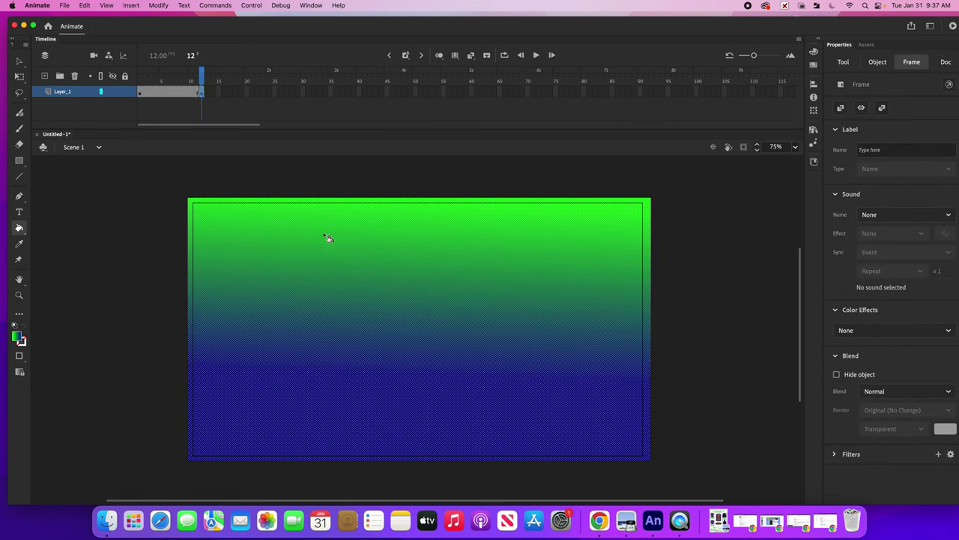
pyautogui.click(812, 53)
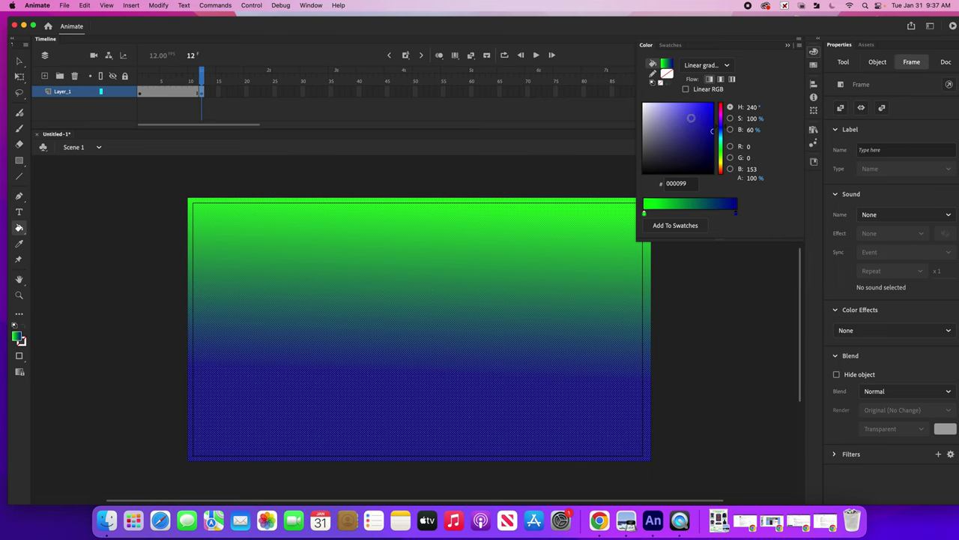
pyautogui.click(721, 140)
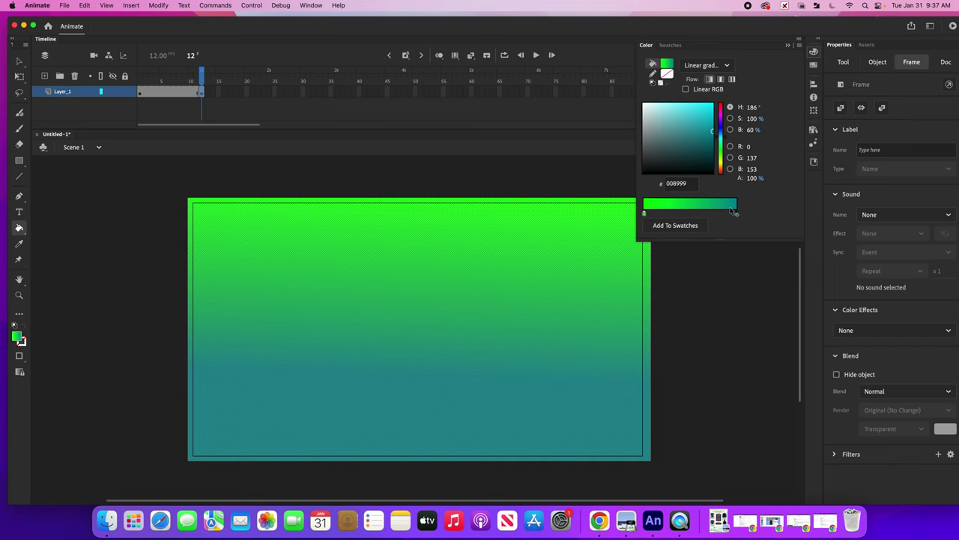
pyautogui.click(19, 228)
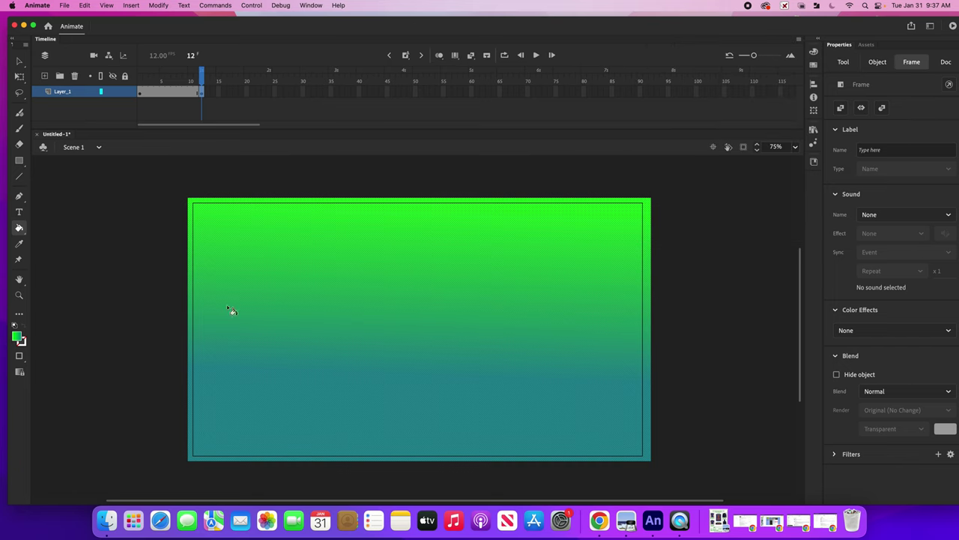
pyautogui.moveTo(402, 423)
pyautogui.mouseDown()
pyautogui.moveTo(409, 268)
pyautogui.moveTo(401, 304)
pyautogui.mouseUp()
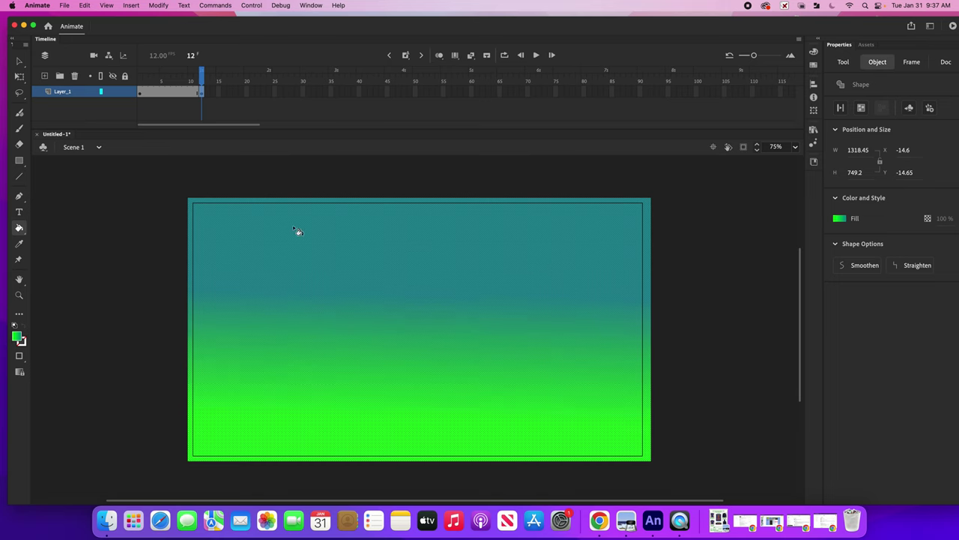
# Step: Compare the gradients at frames 1, 12 and 6
pyautogui.click(139, 93)
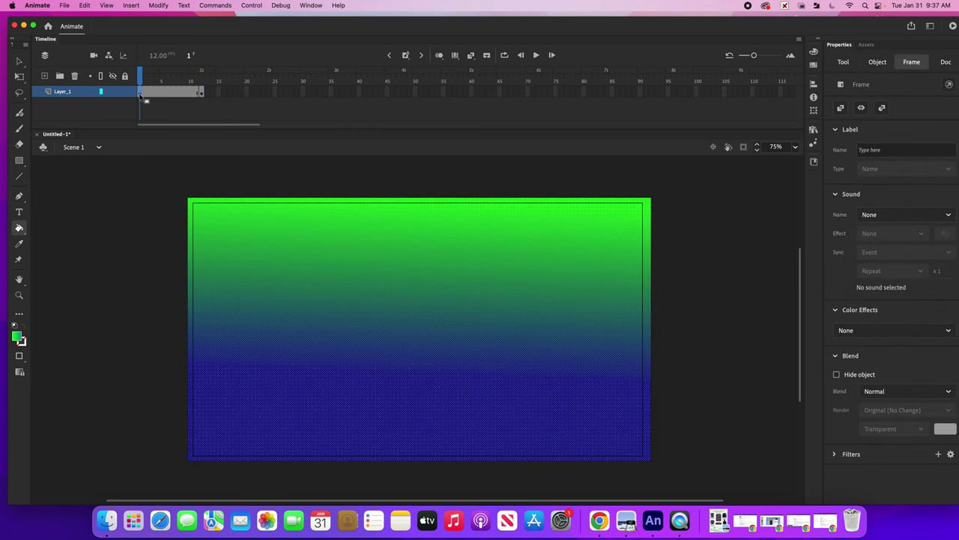
pyautogui.click(200, 92)
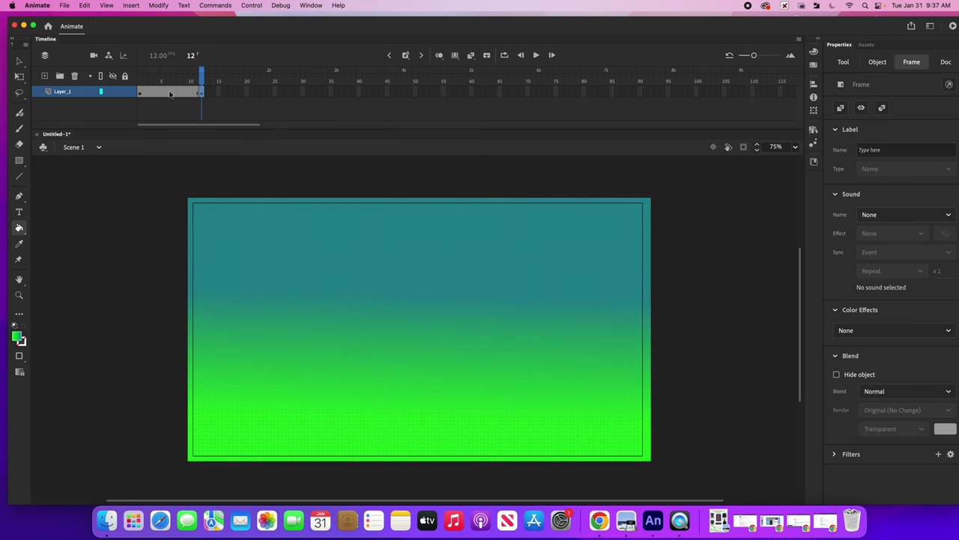
pyautogui.click(170, 94)
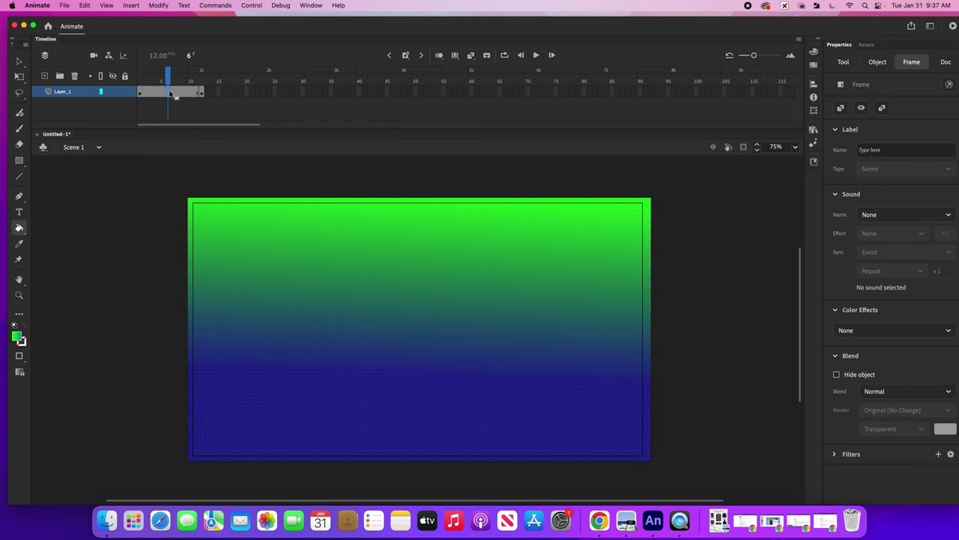
# Step: Create a shape tween over frames 1–12 and preview it from frame 1
pyautogui.click(132, 6)
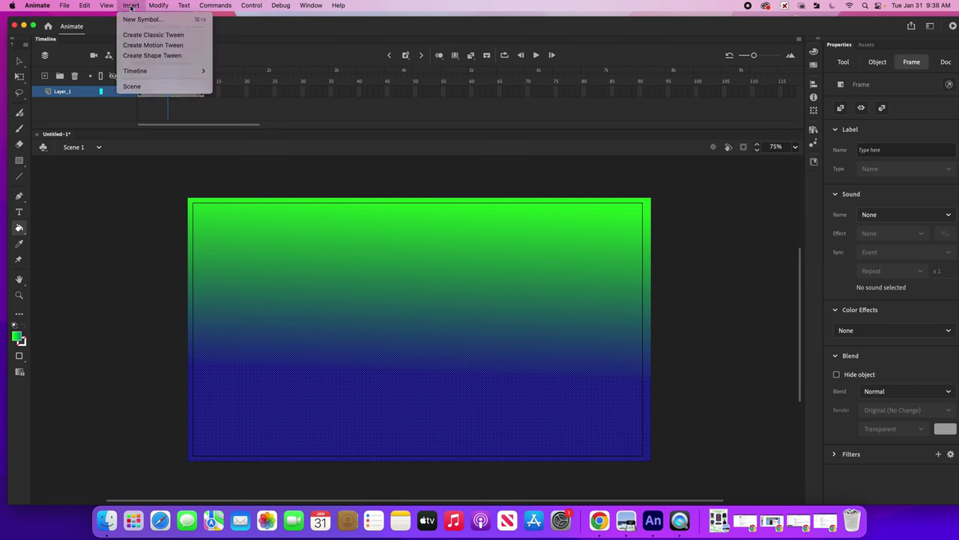
pyautogui.click(153, 56)
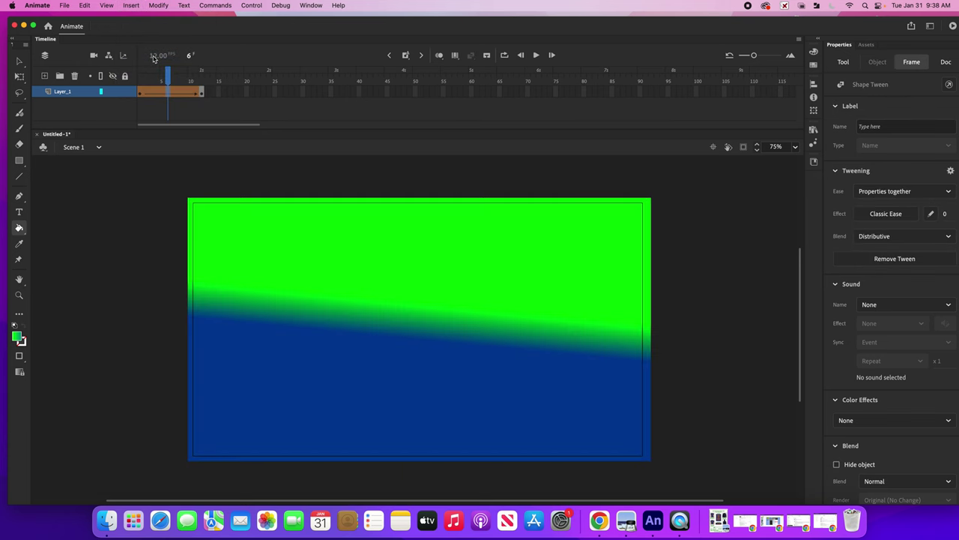
pyautogui.moveTo(171, 79); pyautogui.dragTo(133, 84)
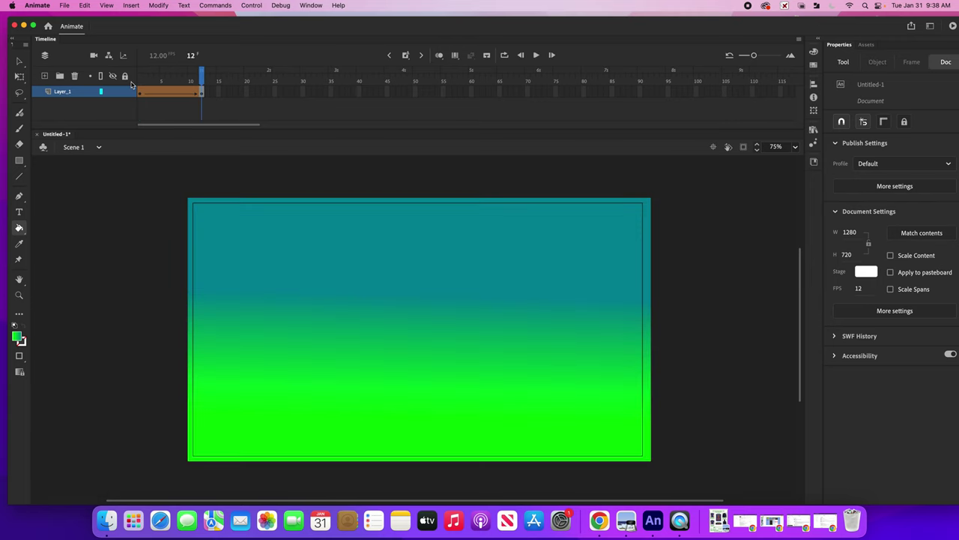
pyautogui.press('Return')
# Step: Add a frame-24 keyframe with gradient stops purple, a new teal middle stop, and crimson
pyautogui.click(269, 91)
pyautogui.press('F5')
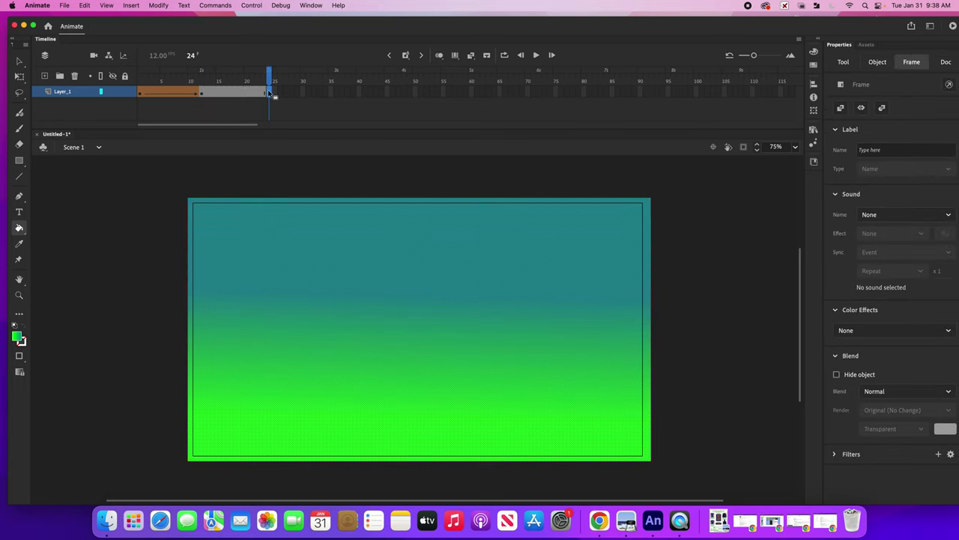
pyautogui.click(814, 53)
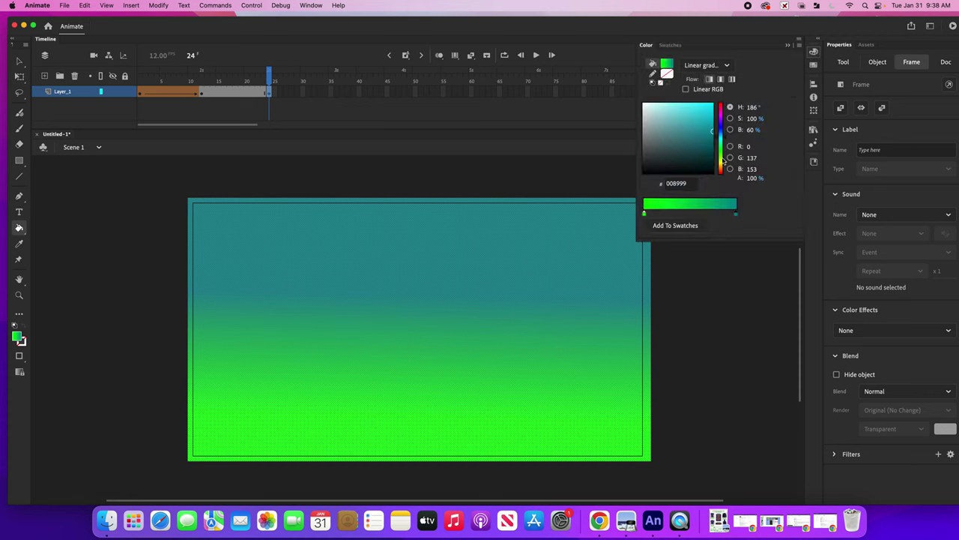
pyautogui.click(721, 108)
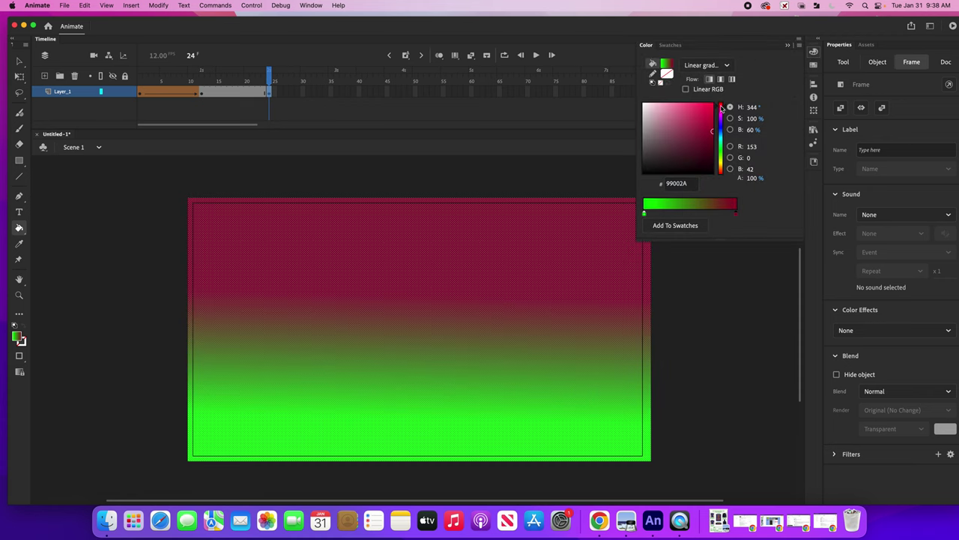
pyautogui.click(645, 214)
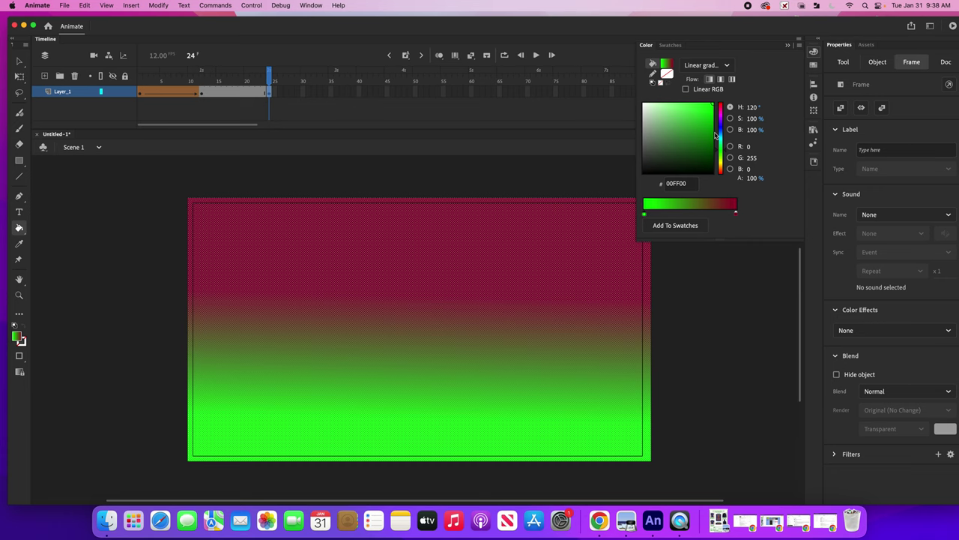
pyautogui.click(721, 120)
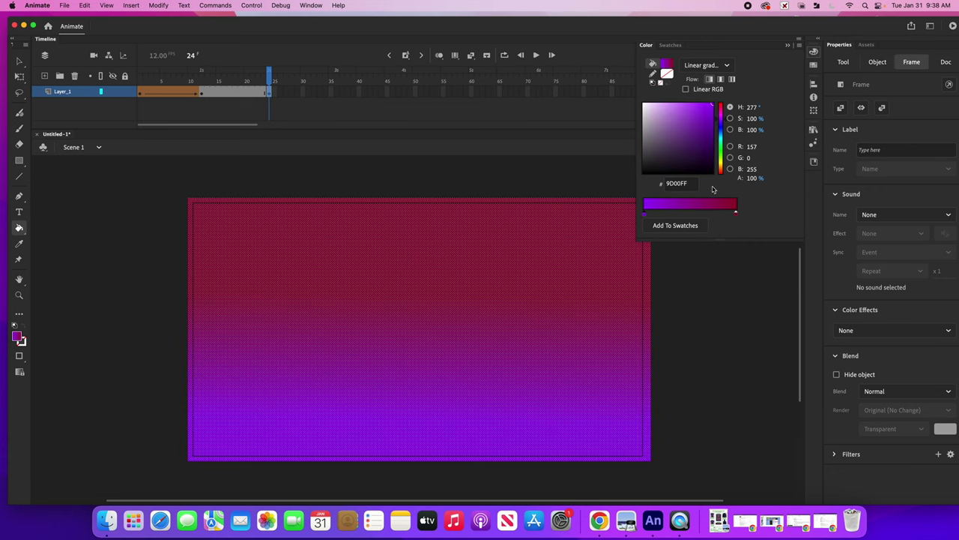
pyautogui.click(692, 214)
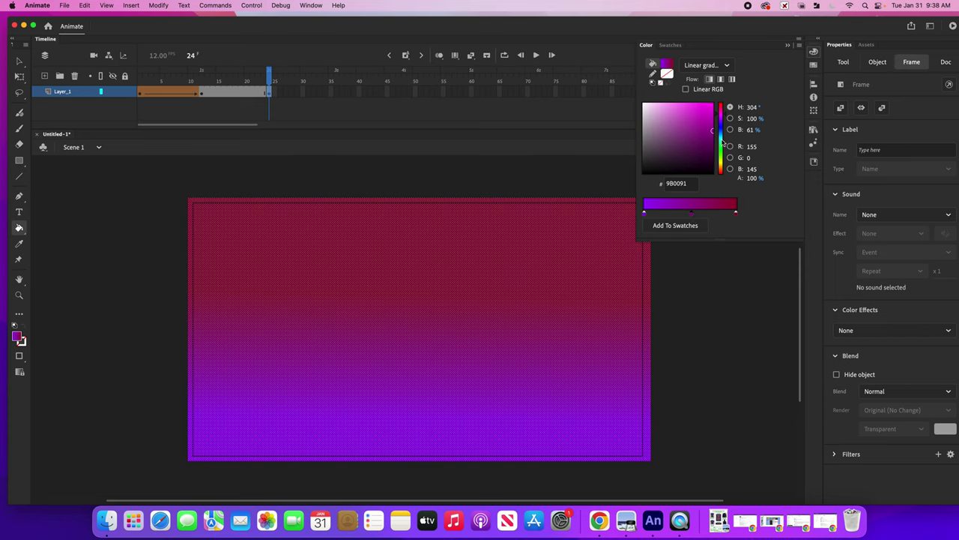
pyautogui.click(722, 141)
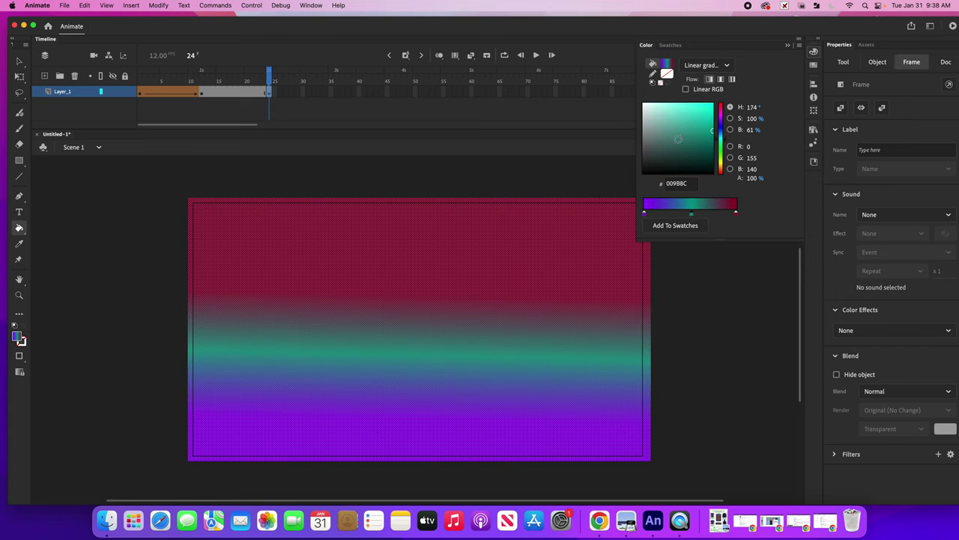
# Step: Reapply the gradient at a slant with purple on top and crimson below
pyautogui.click(20, 229)
pyautogui.moveTo(394, 212)
pyautogui.mouseDown()
pyautogui.moveTo(401, 388)
pyautogui.moveTo(434, 433)
pyautogui.mouseUp()
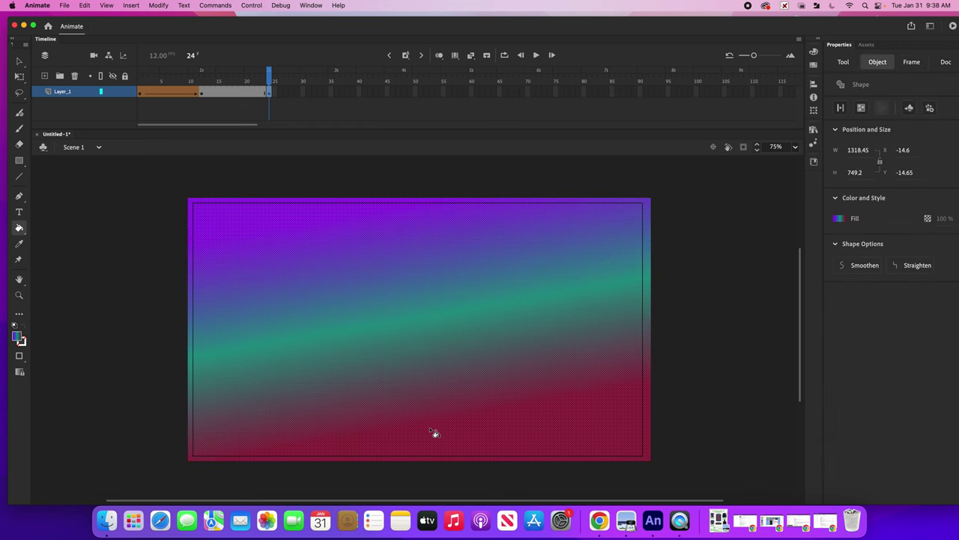
pyautogui.click(236, 92)
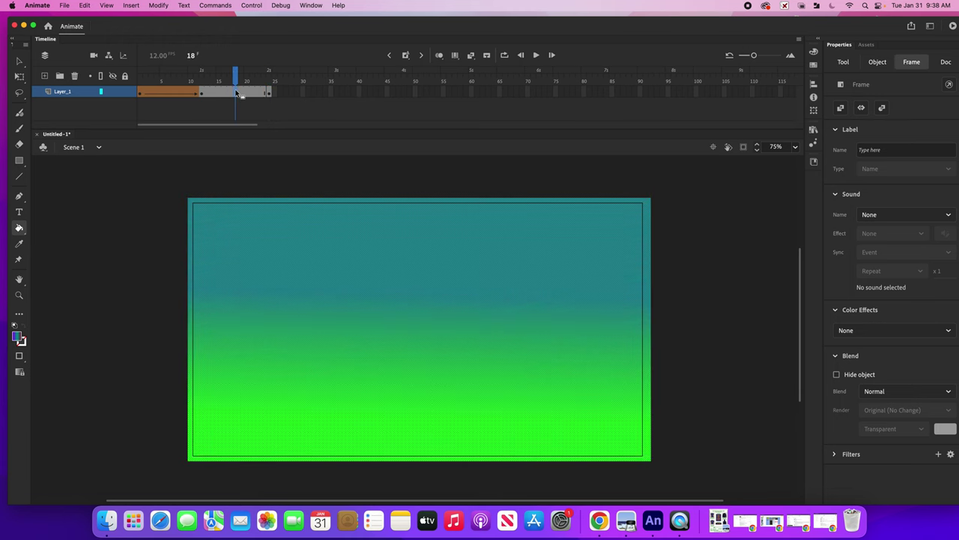
# Step: Shape-tween frames 12–24 and scrub the playhead to check the gradient morph
pyautogui.click(133, 6)
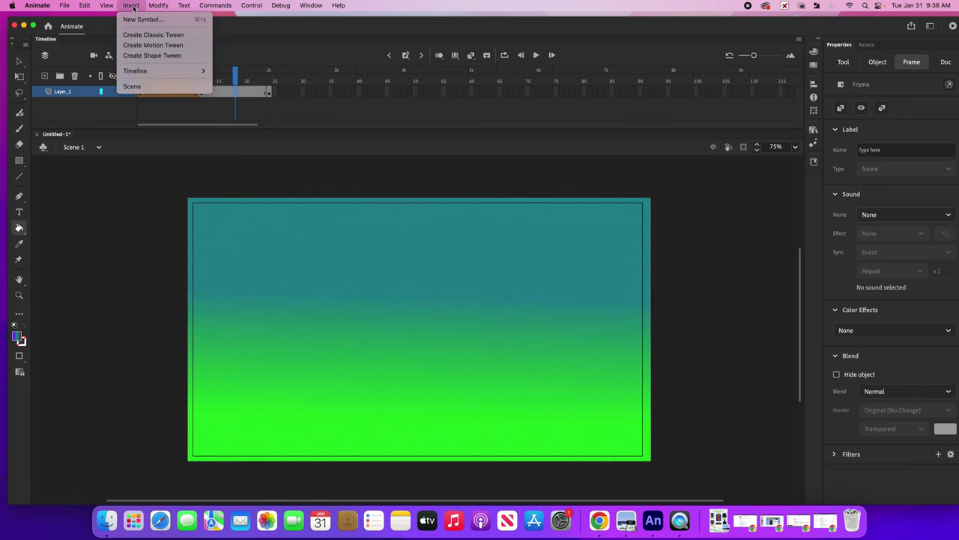
pyautogui.click(152, 56)
pyautogui.moveTo(235, 78); pyautogui.dragTo(124, 81)
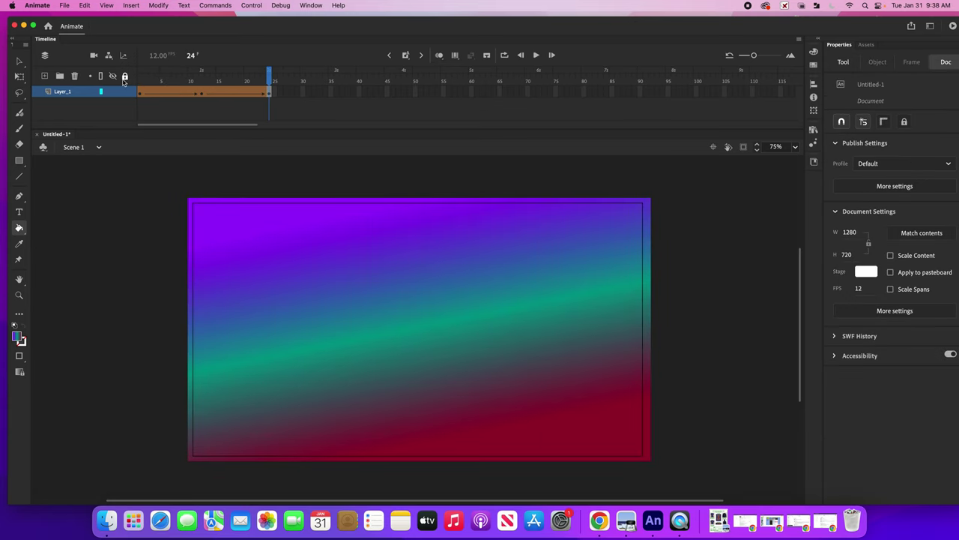
pyautogui.moveTo(271, 77)
pyautogui.mouseDown()
pyautogui.moveTo(203, 90)
pyautogui.moveTo(253, 94)
pyautogui.moveTo(269, 77)
pyautogui.mouseUp()
# Step: Add a frame-36 keyframe and angle the gradient diagonally with red at lower left
pyautogui.click(336, 91)
pyautogui.press('F5')
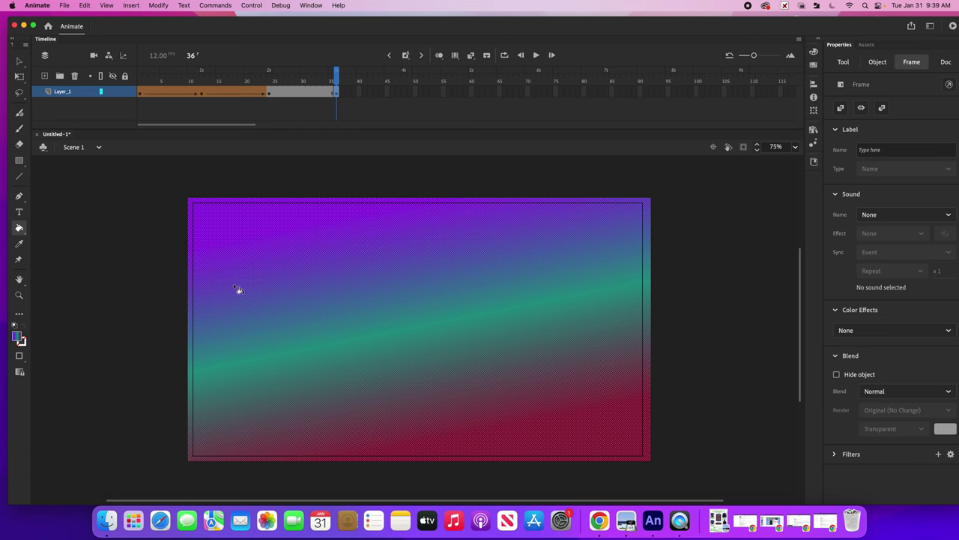
pyautogui.moveTo(518, 223); pyautogui.dragTo(267, 467)
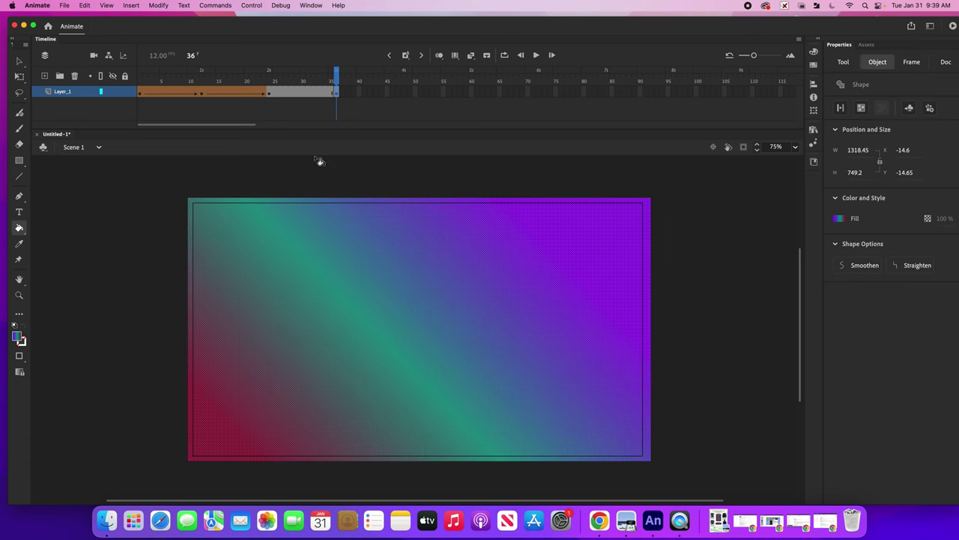
# Step: Shape-tween frames 24–36 and play the animation through frame 36
pyautogui.click(300, 92)
pyautogui.click(132, 6)
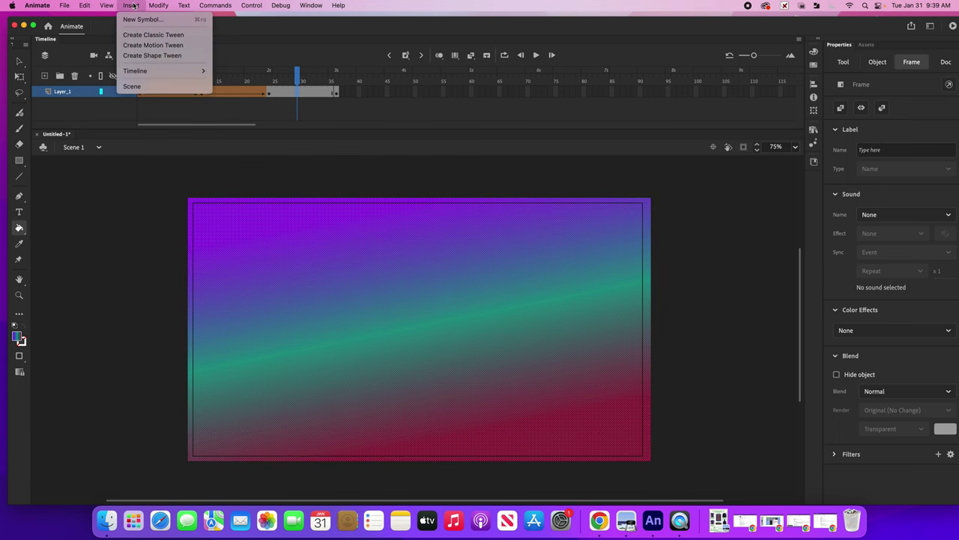
pyautogui.click(149, 57)
pyautogui.moveTo(298, 77); pyautogui.dragTo(264, 86)
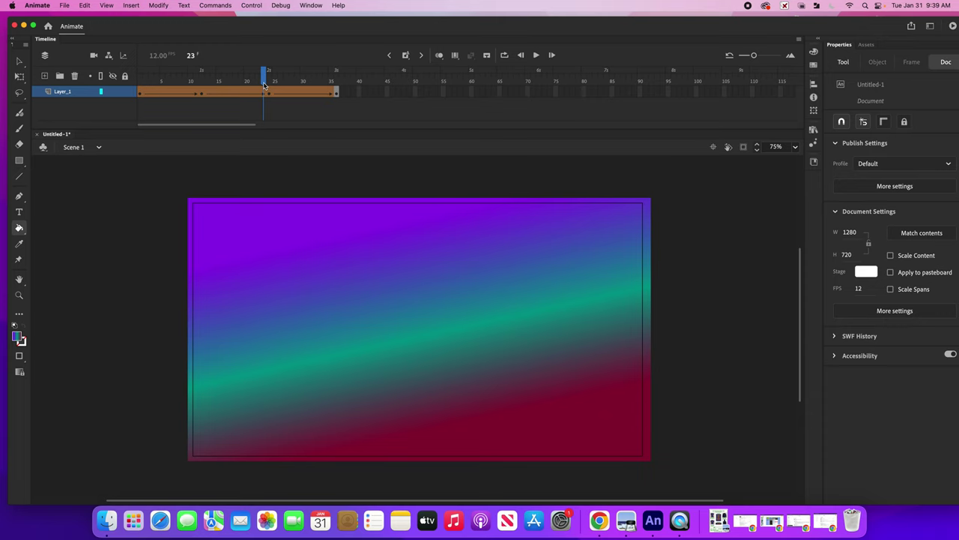
pyautogui.press('Return')
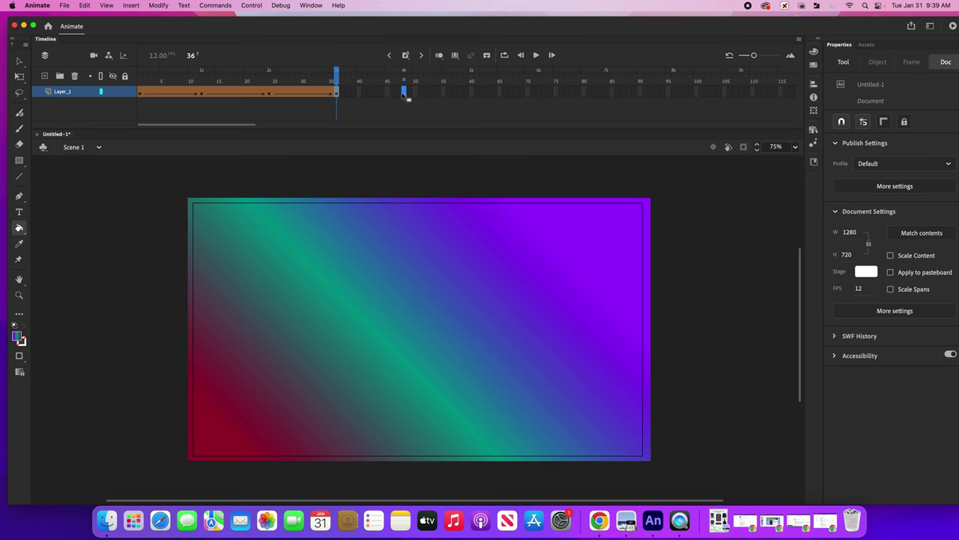
# Step: Add a keyframe at frame 48 and swing the gradient to red at left, purple at right
pyautogui.click(402, 93)
pyautogui.press('F5')
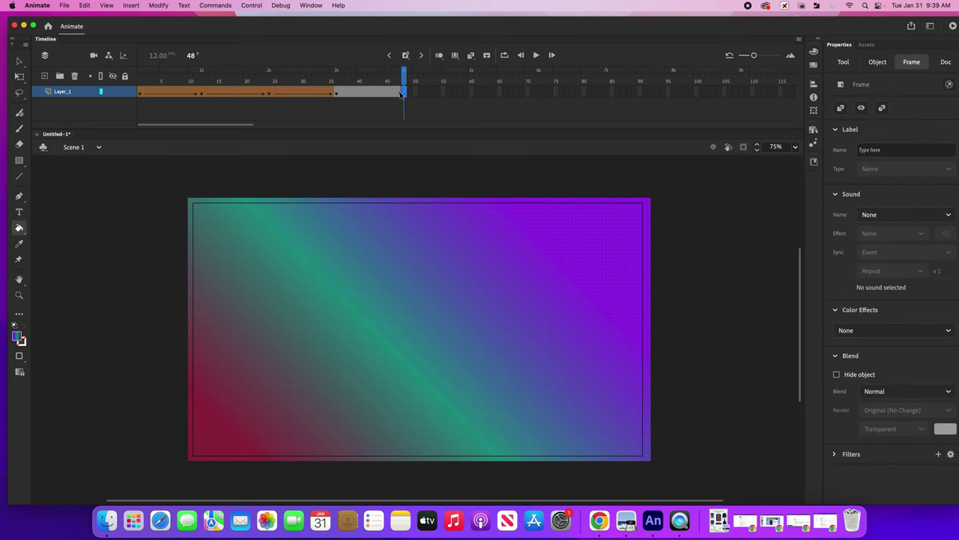
pyautogui.moveTo(580, 206)
pyautogui.mouseDown()
pyautogui.moveTo(497, 287)
pyautogui.moveTo(332, 375)
pyautogui.moveTo(280, 381)
pyautogui.moveTo(251, 300)
pyautogui.moveTo(242, 207)
pyautogui.moveTo(409, 150)
pyautogui.moveTo(460, 154)
pyautogui.moveTo(513, 193)
pyautogui.moveTo(476, 206)
pyautogui.mouseUp()
pyautogui.moveTo(564, 421); pyautogui.dragTo(373, 264)
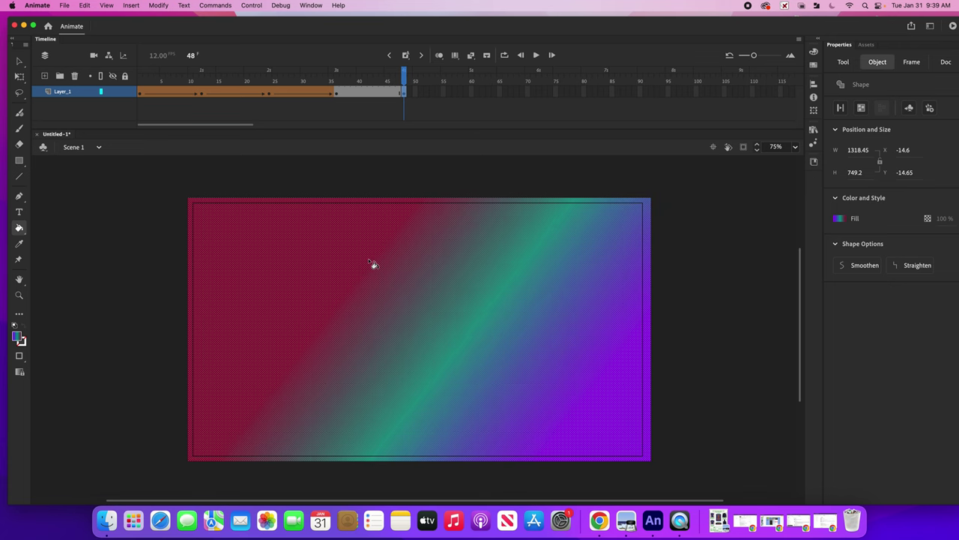
# Step: Shape-tween frames 36 to 48 and play the animation from frame 1
pyautogui.click(368, 93)
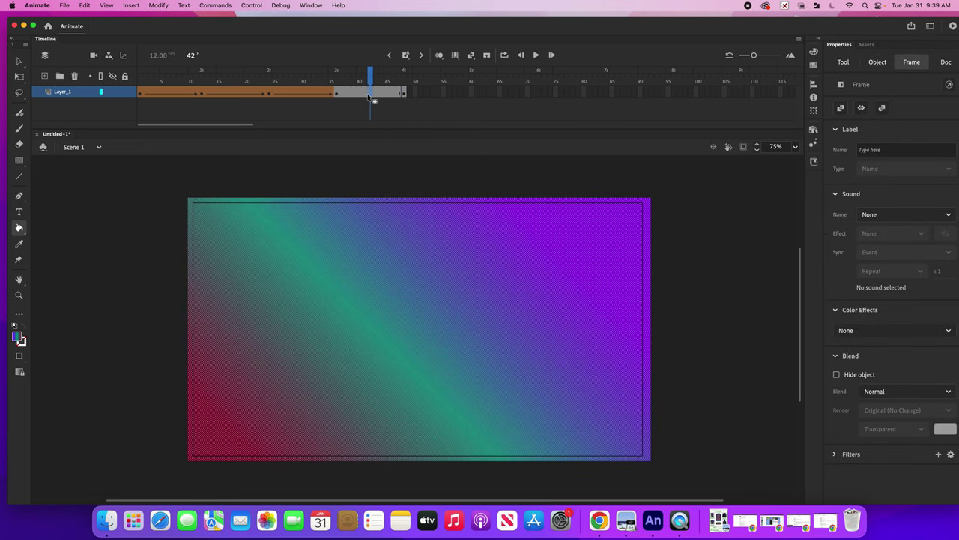
pyautogui.click(132, 6)
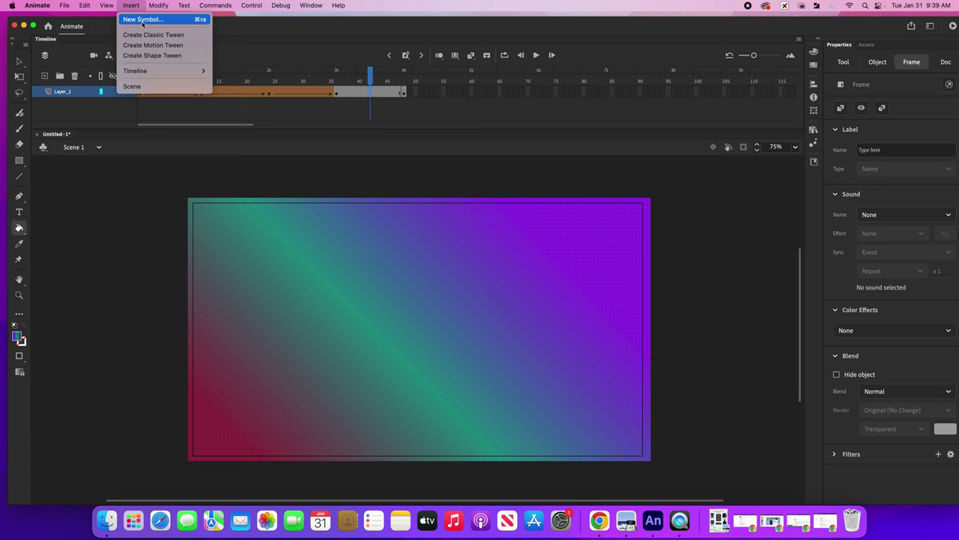
pyautogui.click(160, 55)
pyautogui.moveTo(370, 75); pyautogui.dragTo(102, 82)
pyautogui.press('Return')
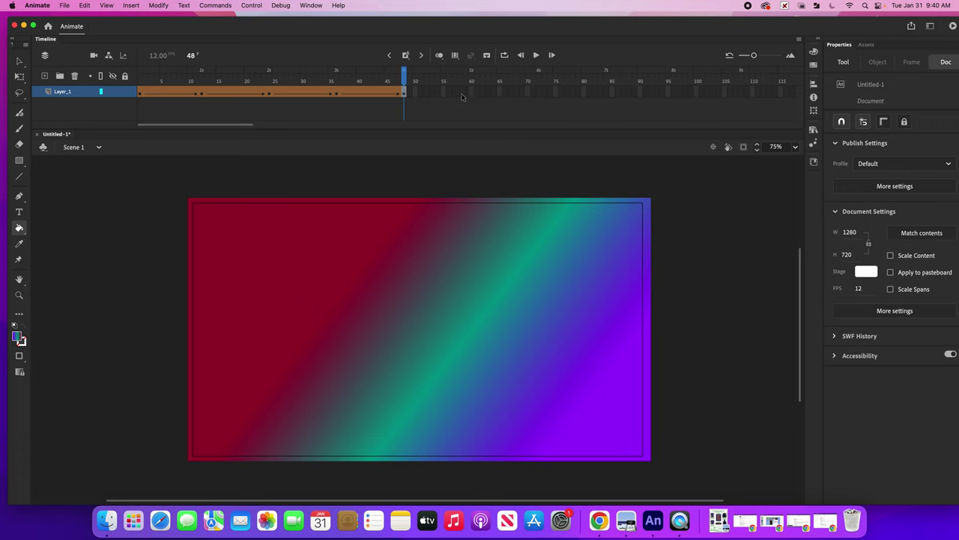
# Step: Add a frame-70 keyframe and re-angle the red, teal and purple gradient diagonally
pyautogui.click(527, 93)
pyautogui.press('F5')
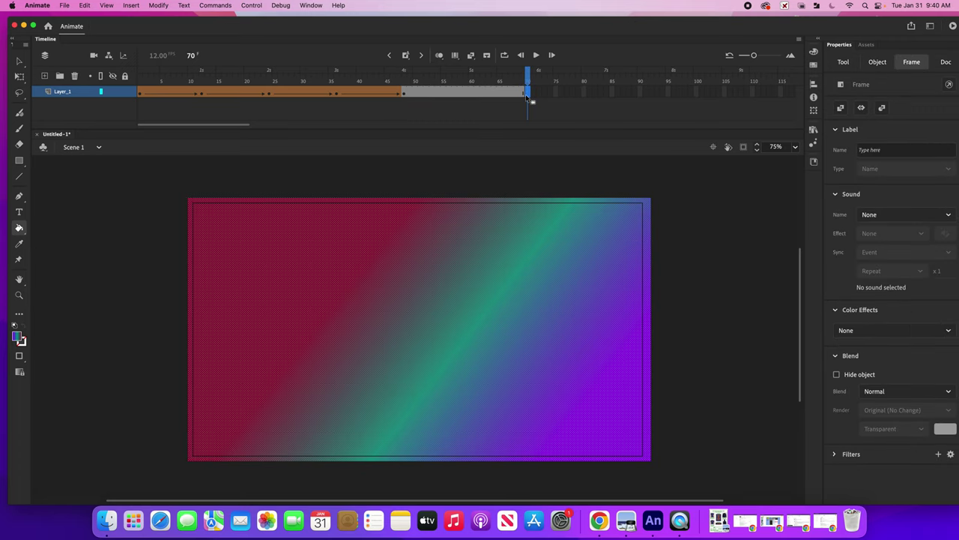
pyautogui.click(585, 201)
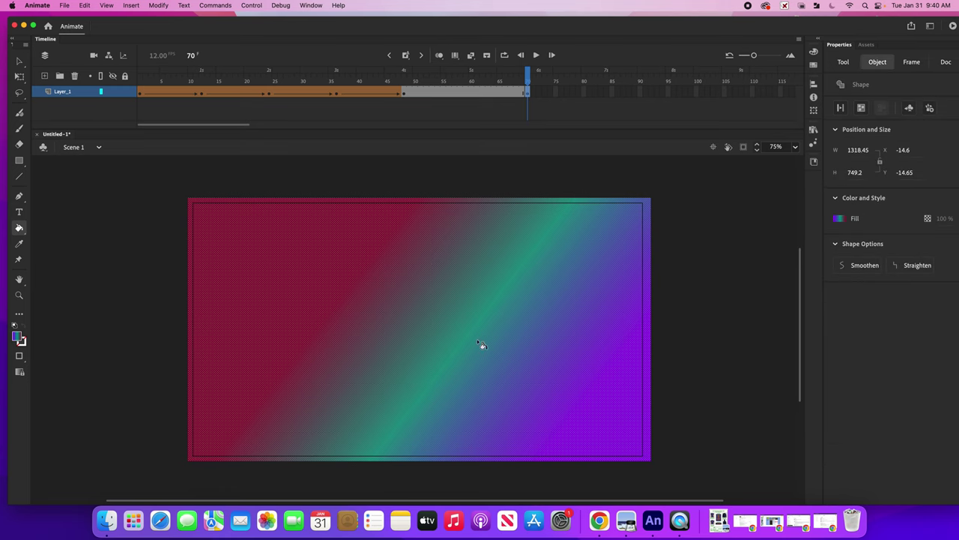
pyautogui.moveTo(592, 251); pyautogui.dragTo(390, 418)
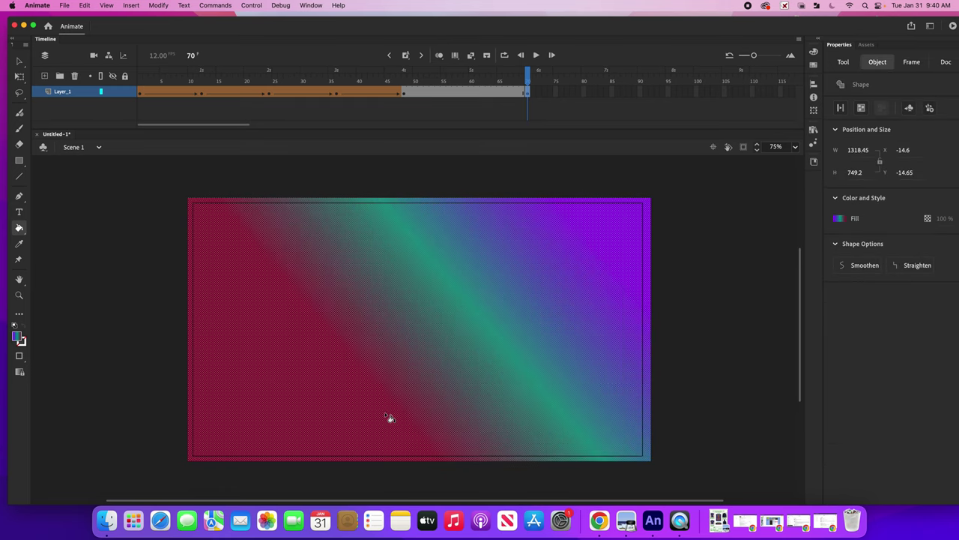
pyautogui.click(318, 422)
# Step: Shape-tween frames 48 to 70 and preview the tween at frame 24
pyautogui.click(451, 96)
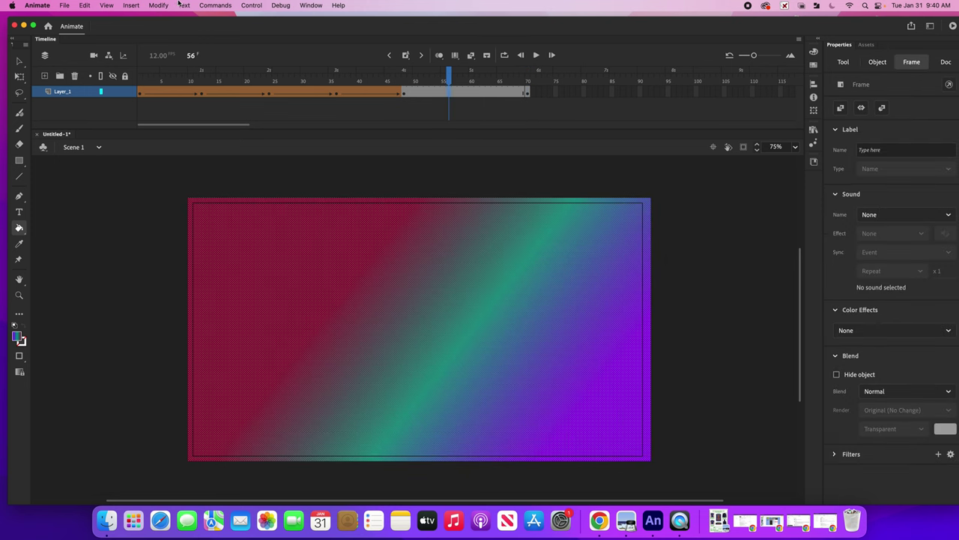
pyautogui.click(131, 5)
pyautogui.click(153, 56)
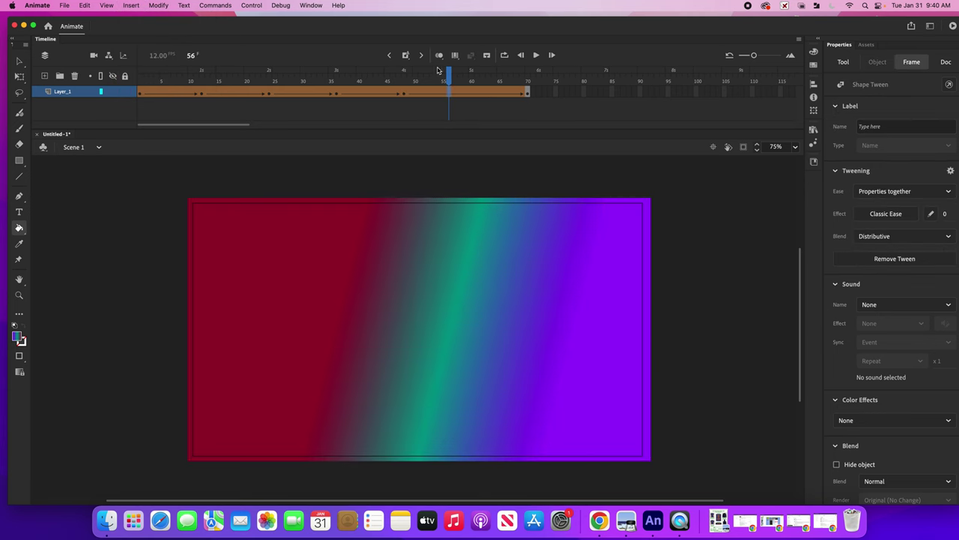
pyautogui.moveTo(449, 75); pyautogui.dragTo(270, 81)
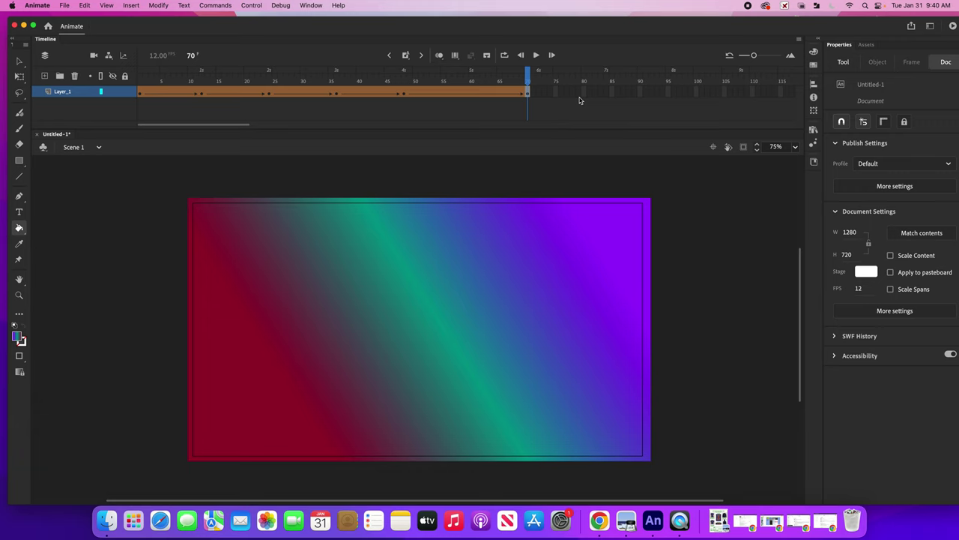
# Step: Add a frame-82 keyframe and switch the rectangle's fill to a radial gradient
pyautogui.click(595, 92)
pyautogui.press('F5')
pyautogui.click(814, 53)
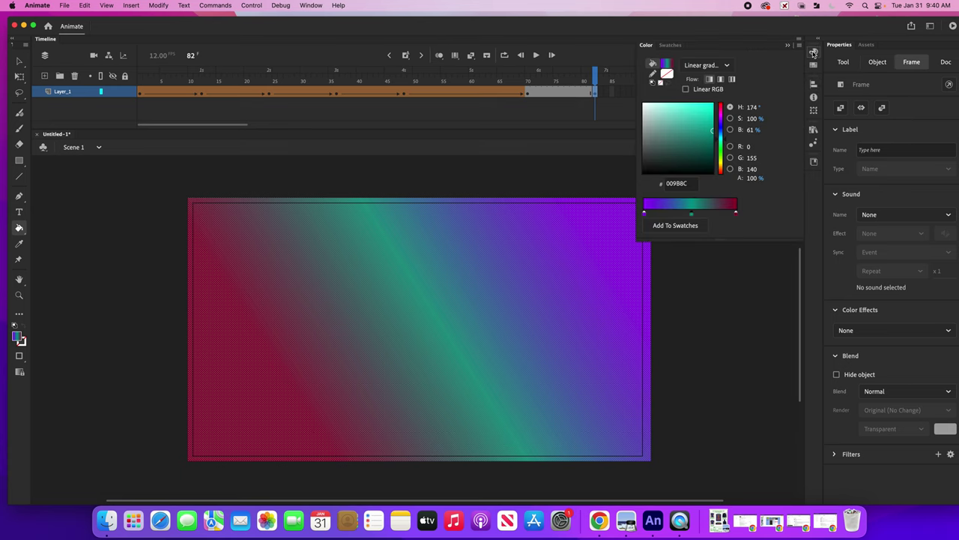
pyautogui.click(731, 67)
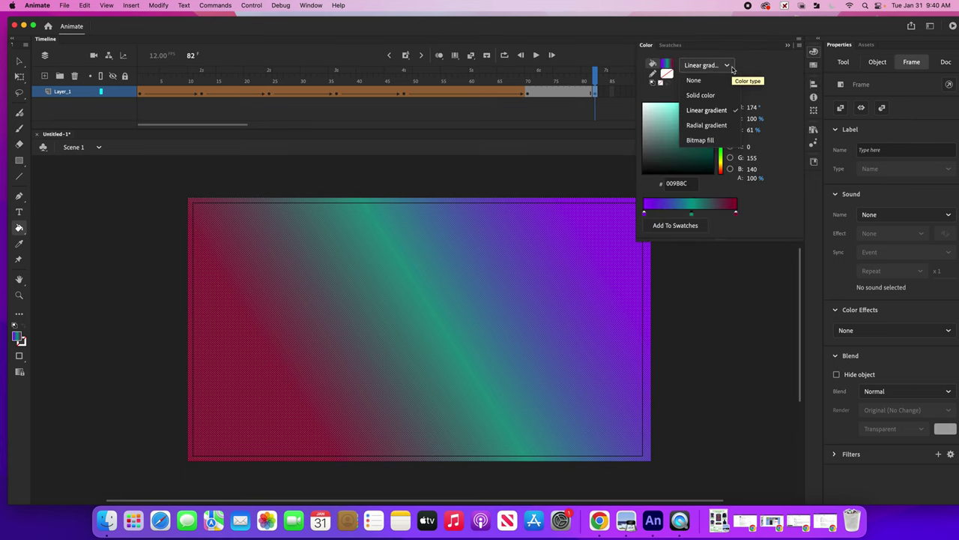
pyautogui.click(715, 128)
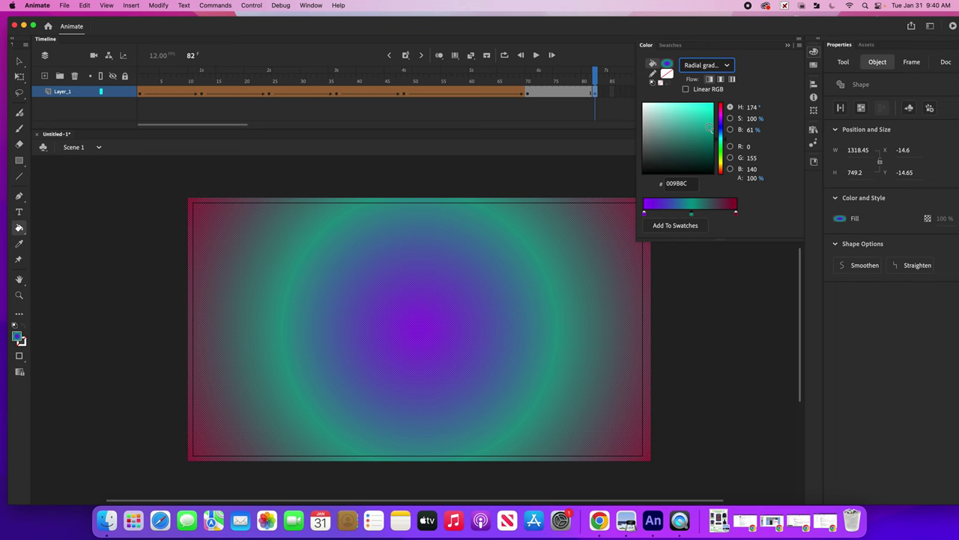
# Step: Shape-tween frames 70 to 82 and play the animation to preview it
pyautogui.click(560, 93)
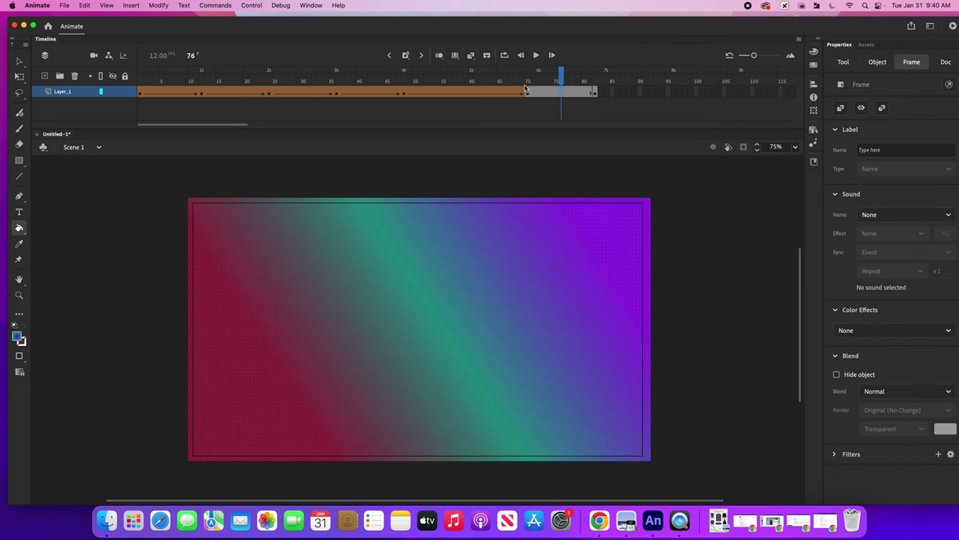
pyautogui.click(131, 5)
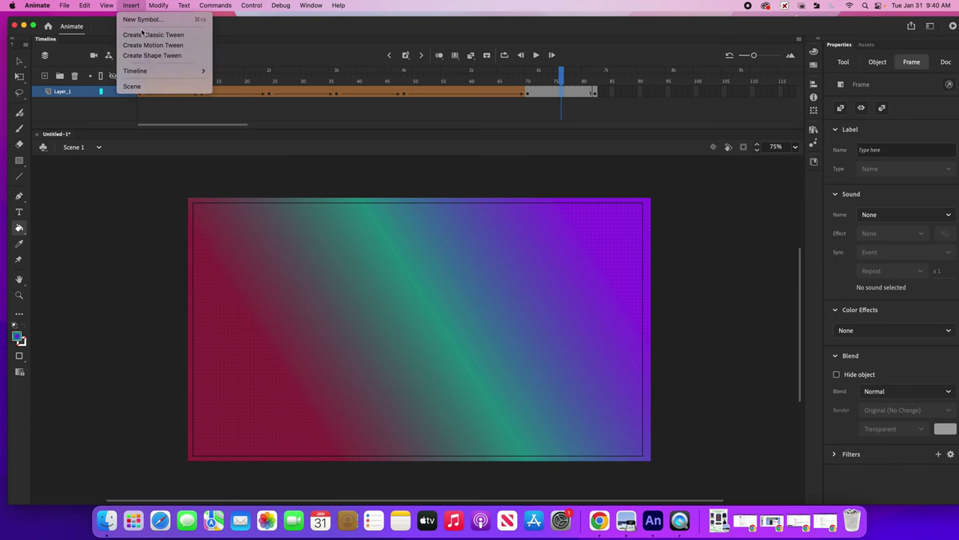
pyautogui.click(157, 54)
pyautogui.moveTo(561, 81); pyautogui.dragTo(415, 81)
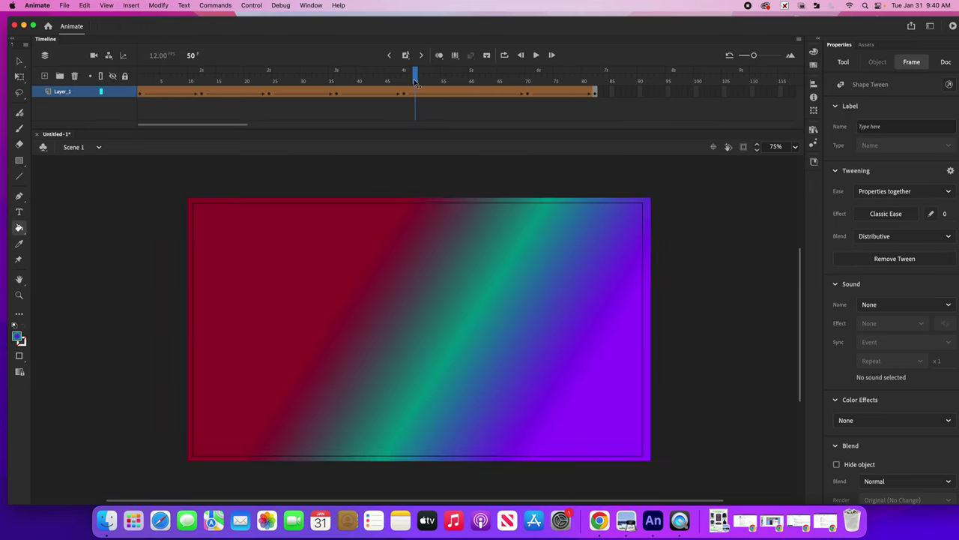
pyautogui.press('Return')
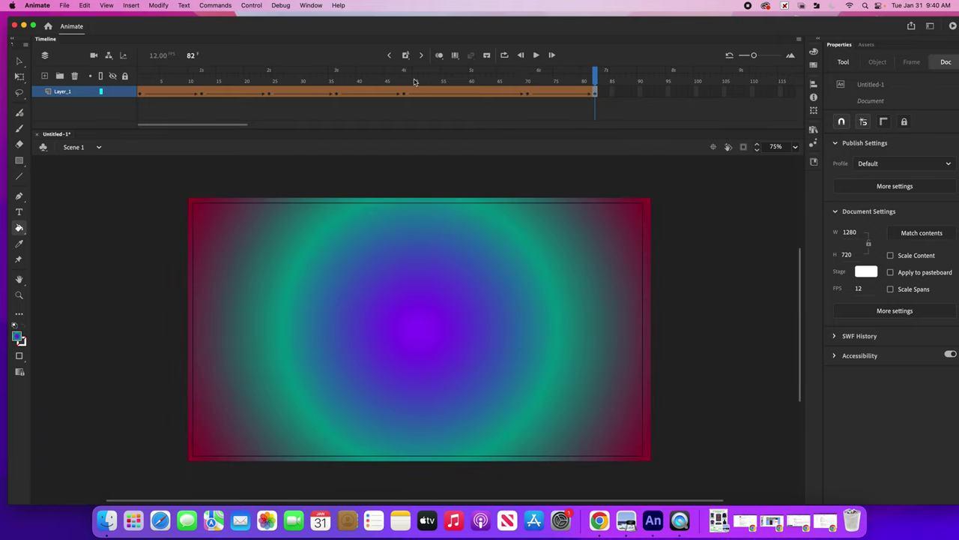
pyautogui.moveTo(596, 74)
pyautogui.mouseDown()
pyautogui.moveTo(550, 80)
pyautogui.moveTo(601, 76)
pyautogui.mouseUp()
# Step: Add a frame-94 keyframe and place the radial gradient's centre at the lower right
pyautogui.click(662, 93)
pyautogui.press('F5')
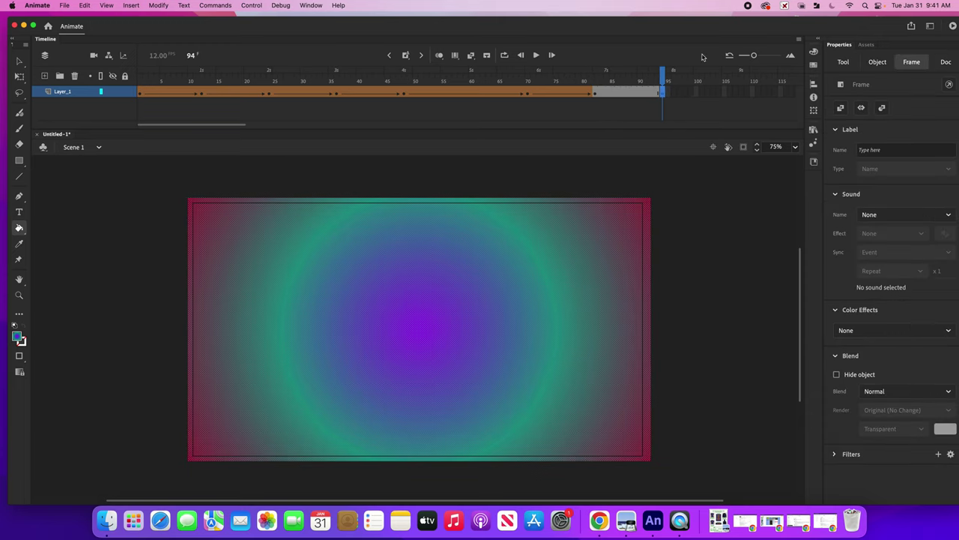
pyautogui.click(816, 54)
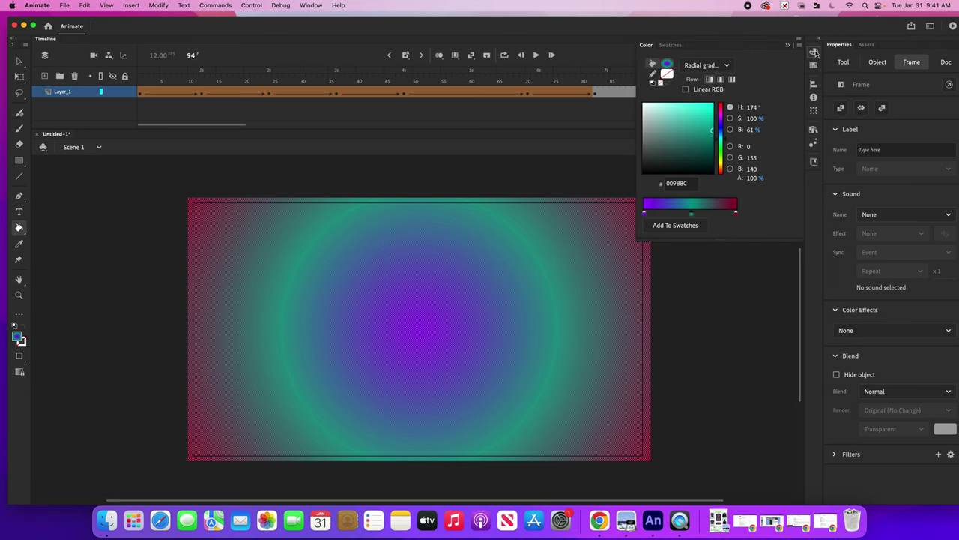
pyautogui.click(378, 285)
pyautogui.click(450, 315)
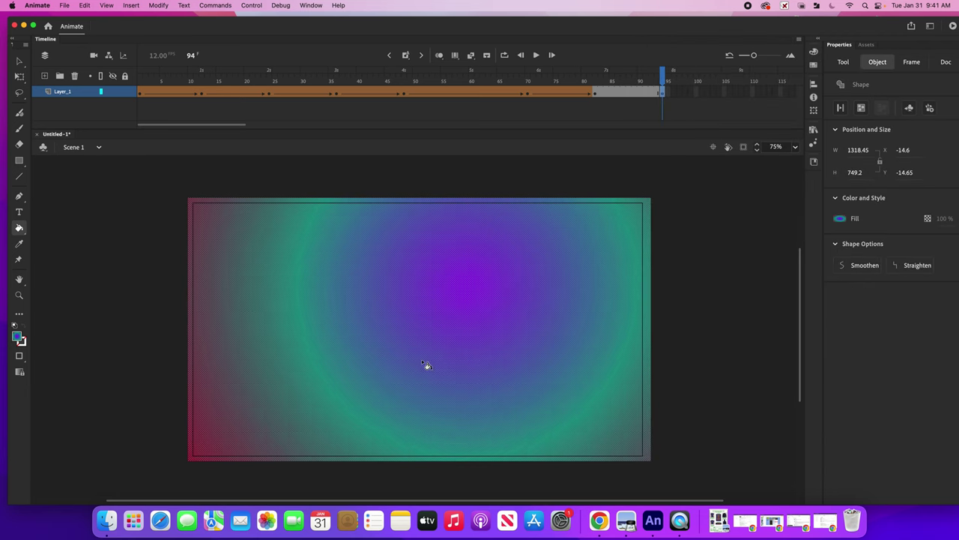
pyautogui.click(364, 412)
pyautogui.click(341, 371)
pyautogui.click(247, 279)
pyautogui.click(231, 244)
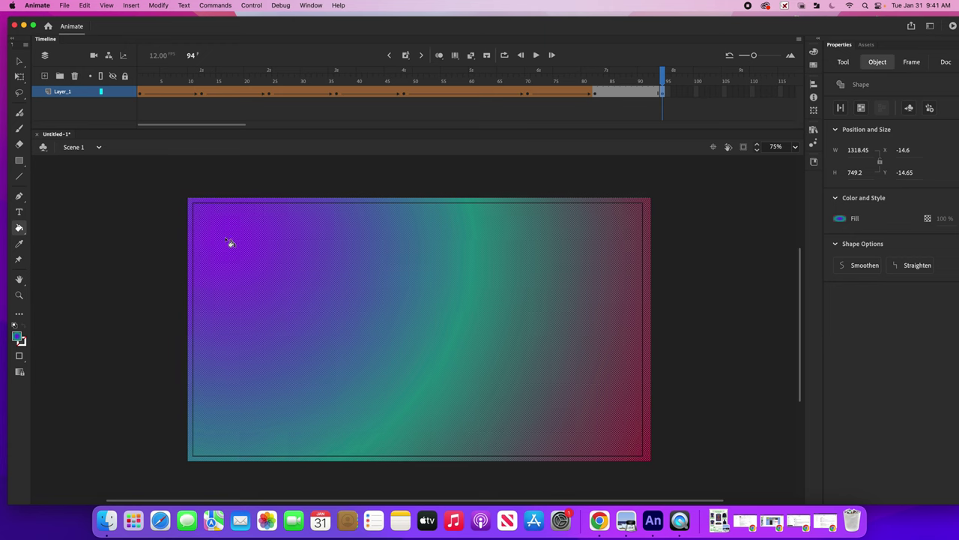
pyautogui.click(391, 284)
pyautogui.click(536, 305)
pyautogui.click(492, 315)
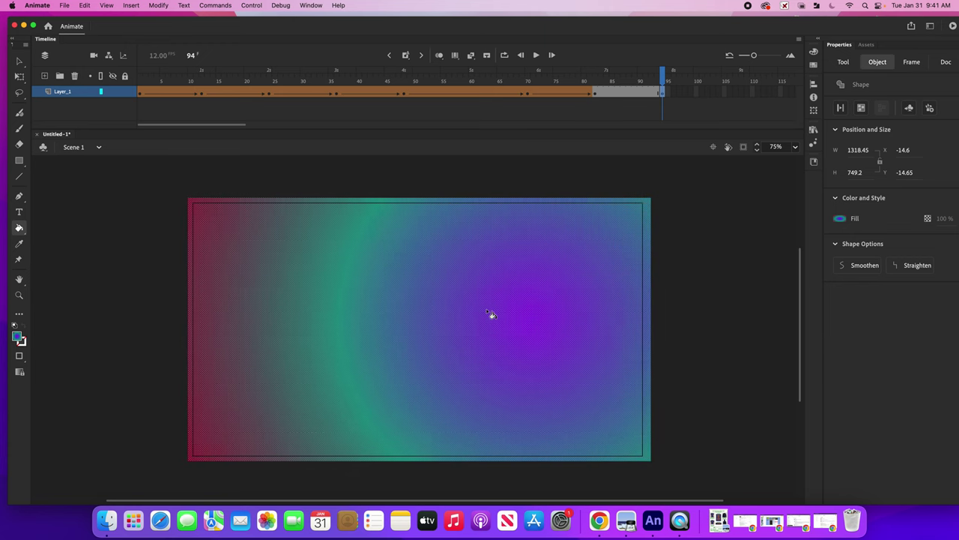
pyautogui.click(500, 321)
pyautogui.click(578, 410)
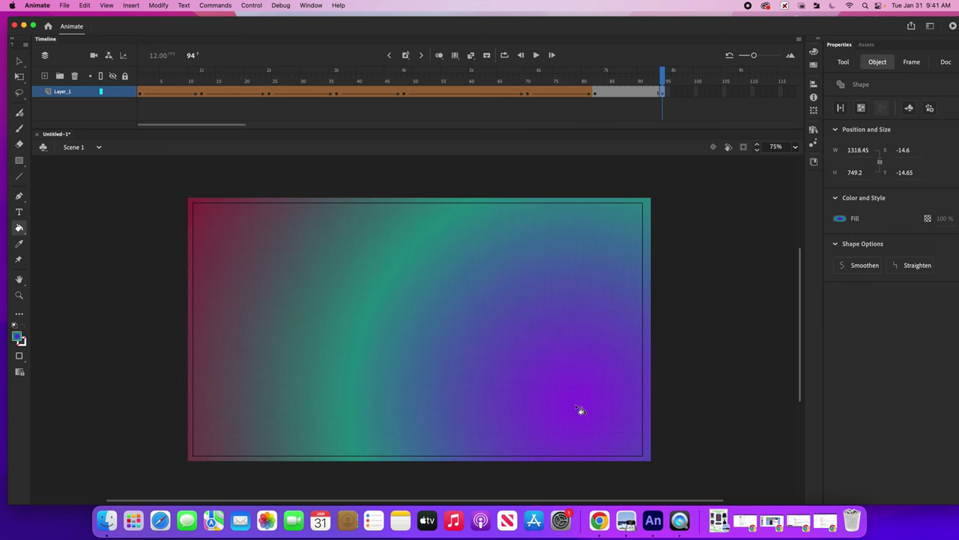
# Step: Shape-tween frames 82 to 94 and play the animation to preview it
pyautogui.click(624, 92)
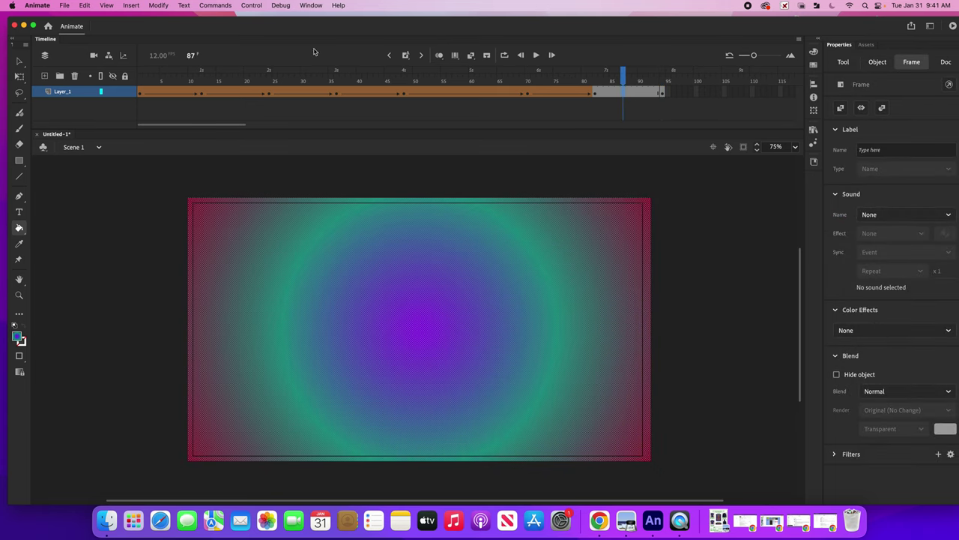
pyautogui.click(132, 5)
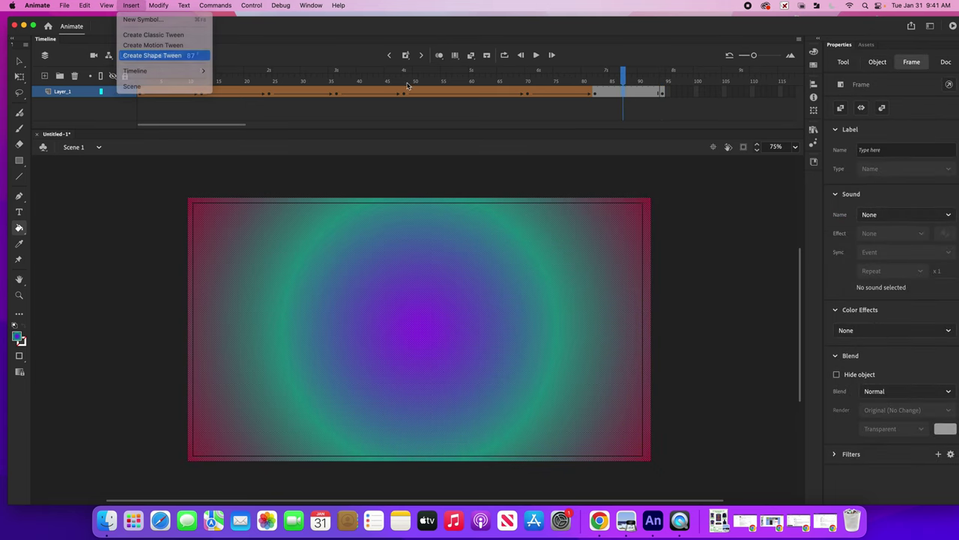
pyautogui.click(150, 56)
pyautogui.moveTo(621, 77); pyautogui.dragTo(516, 81)
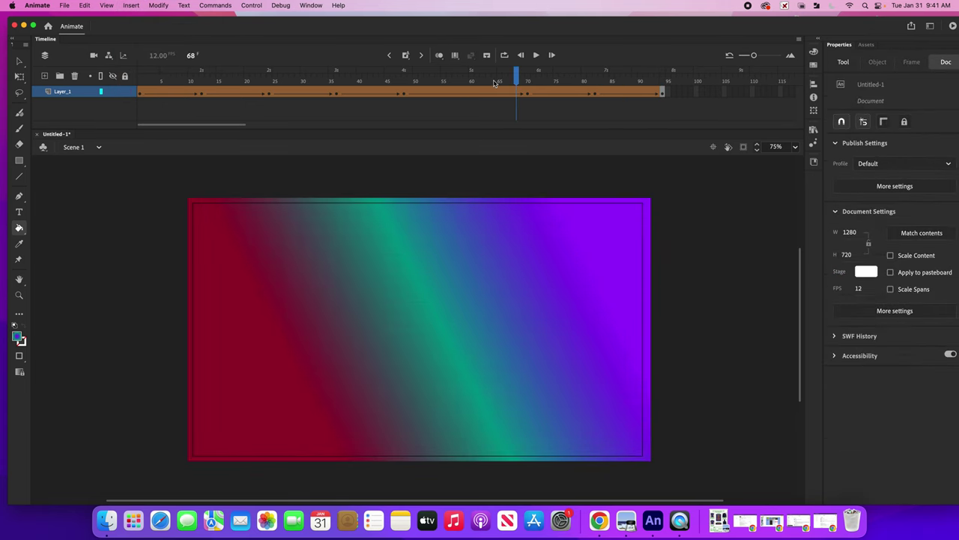
pyautogui.press('Return')
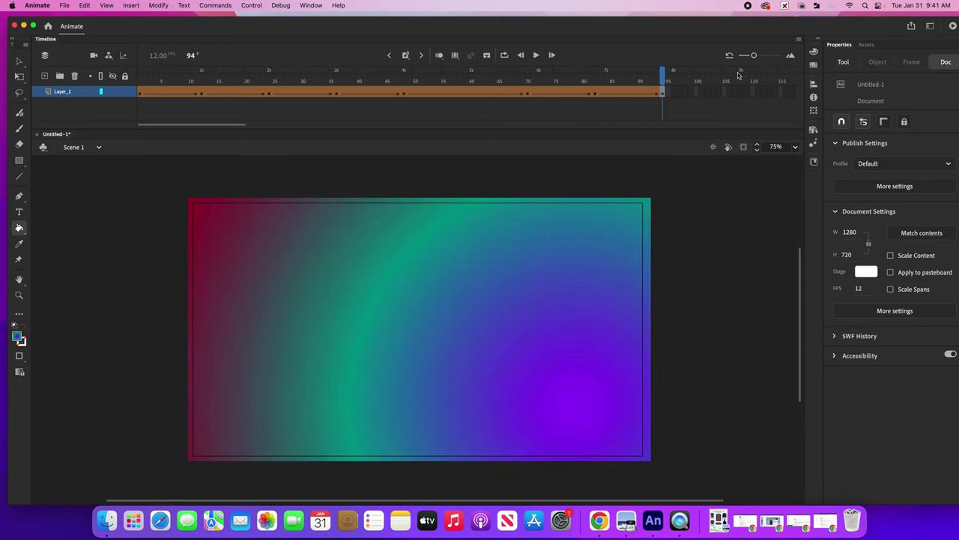
# Step: Add a frame-105 keyframe and start recolouring the middle and left gradient stops
pyautogui.click(725, 92)
pyautogui.press('F5')
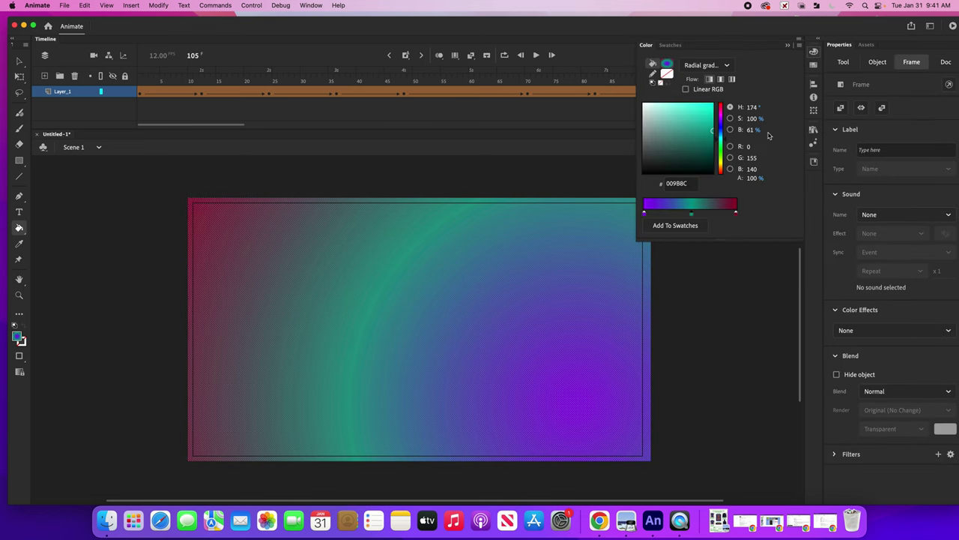
pyautogui.click(721, 162)
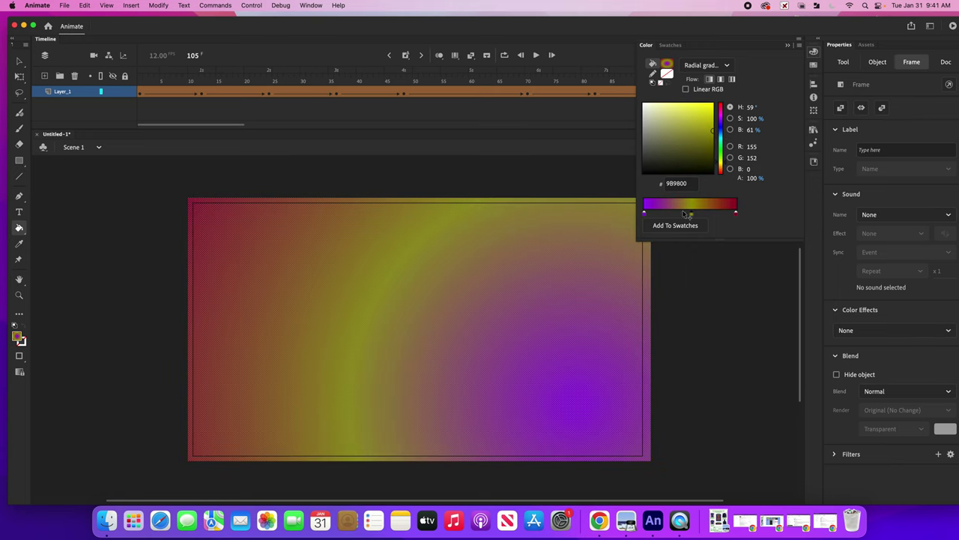
pyautogui.click(644, 214)
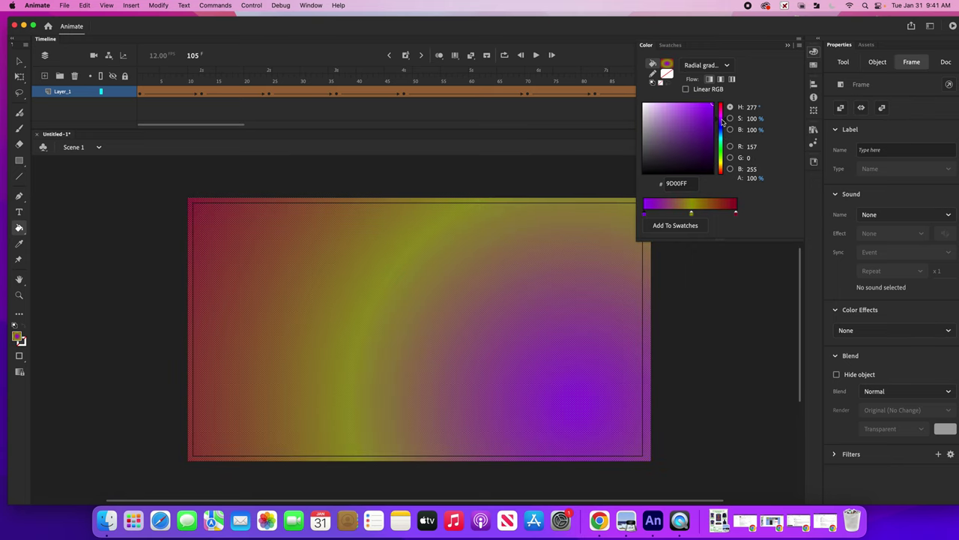
pyautogui.click(722, 149)
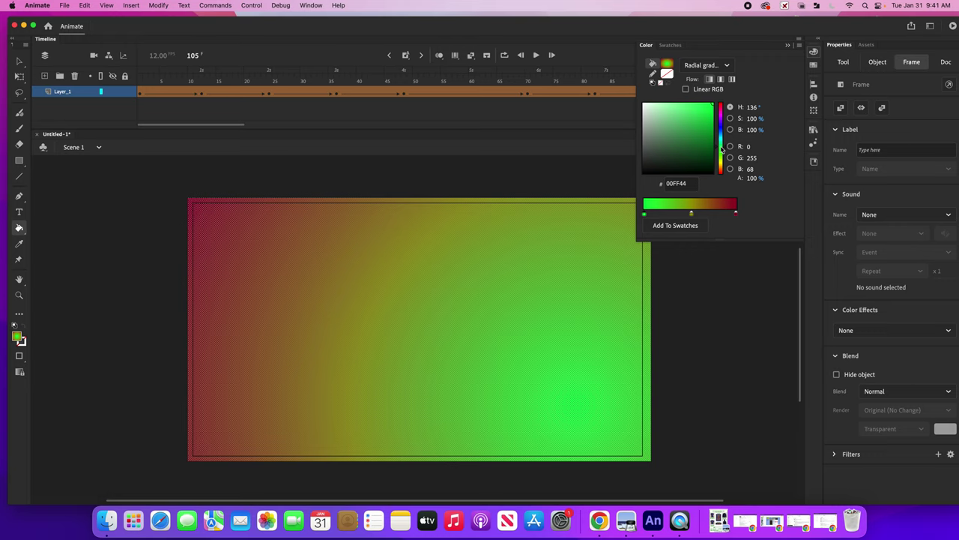
# Step: Recolour the right gradient stop to orange
pyautogui.click(735, 215)
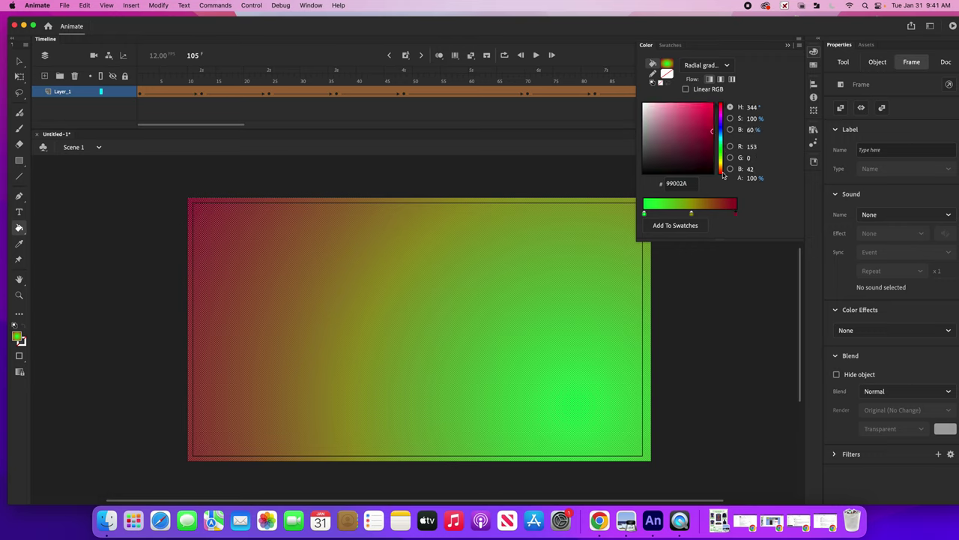
pyautogui.click(721, 163)
pyautogui.moveTo(722, 163); pyautogui.dragTo(722, 145)
pyautogui.click(677, 117)
pyautogui.click(666, 111)
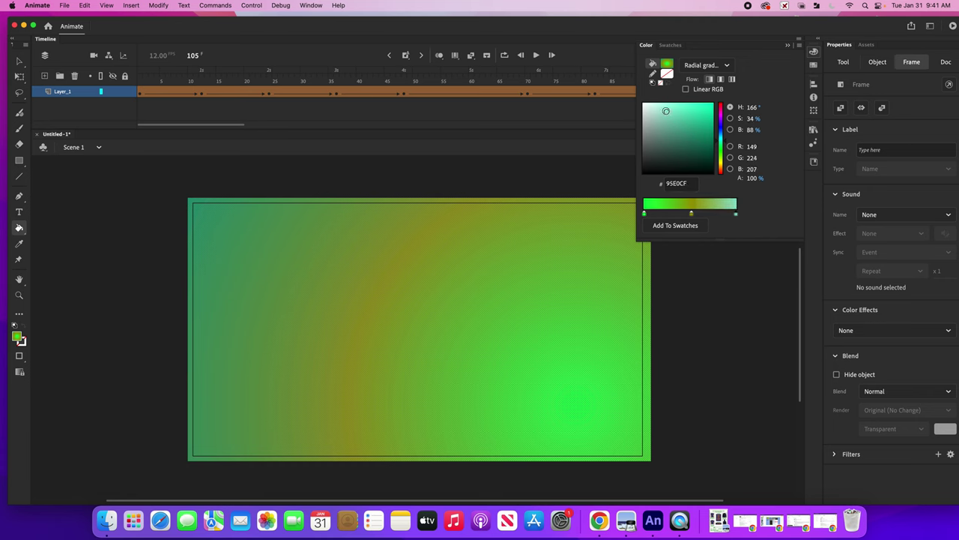
pyautogui.click(721, 164)
pyautogui.click(722, 166)
pyautogui.moveTo(697, 113); pyautogui.dragTo(713, 102)
pyautogui.moveTo(723, 156); pyautogui.dragTo(722, 168)
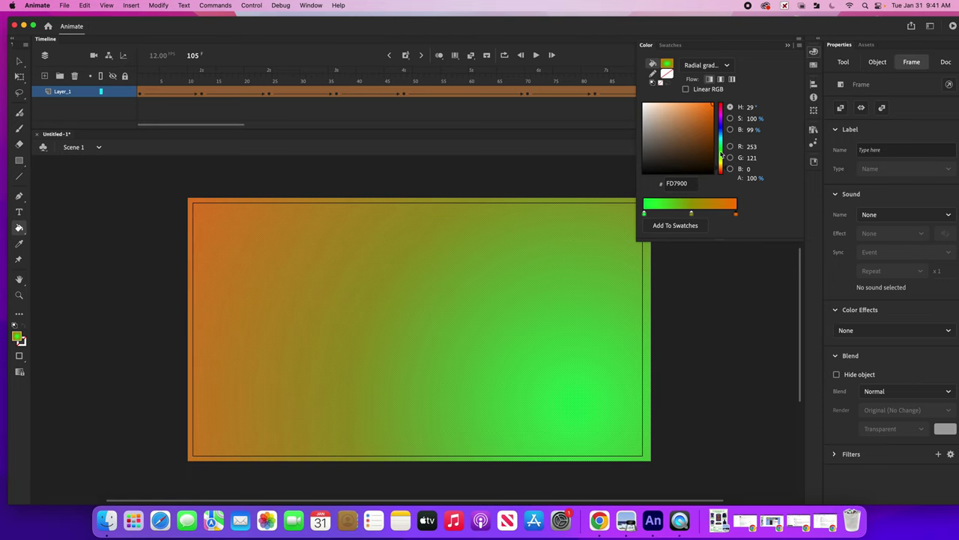
# Step: Make the left stop a dark magenta and the middle stop blue #07009B
pyautogui.click(644, 214)
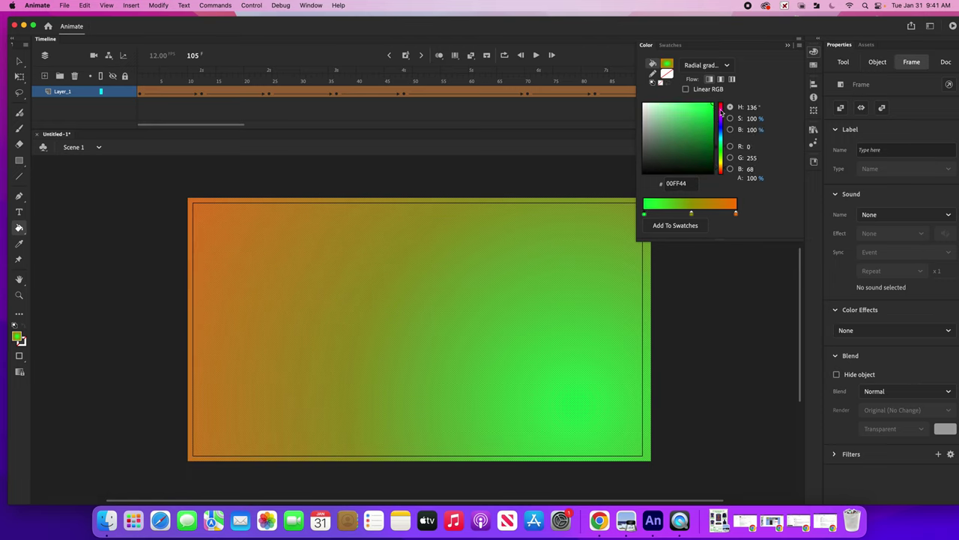
pyautogui.click(722, 111)
pyautogui.moveTo(711, 118); pyautogui.dragTo(705, 127)
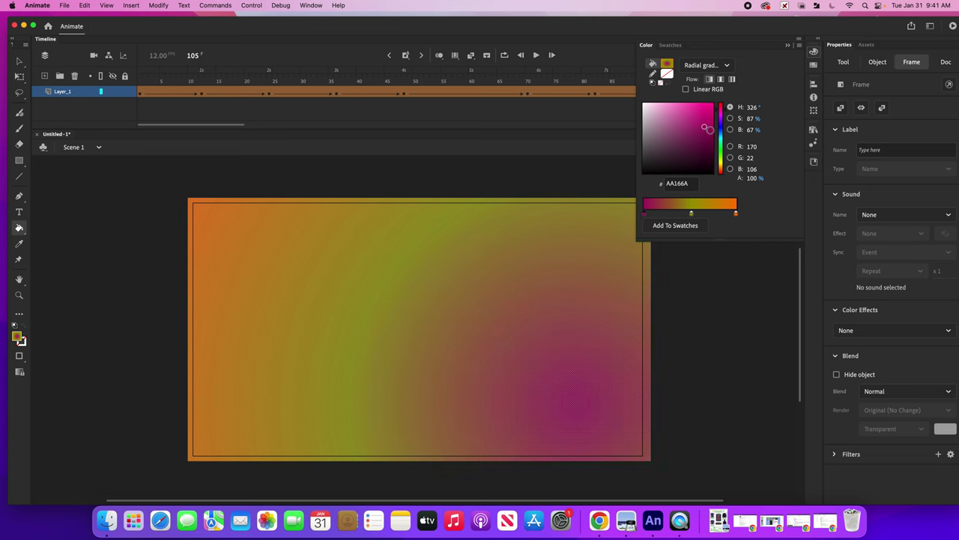
pyautogui.click(691, 214)
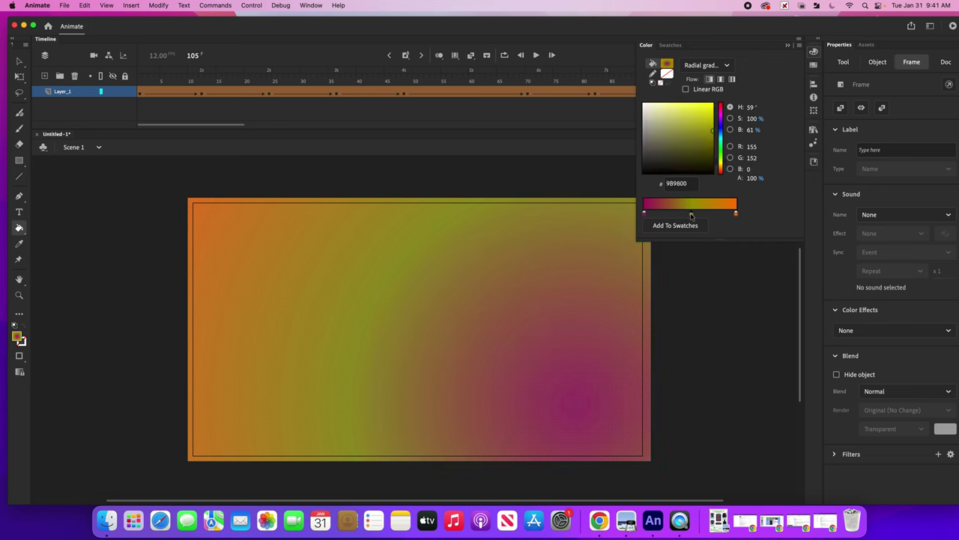
pyautogui.click(721, 130)
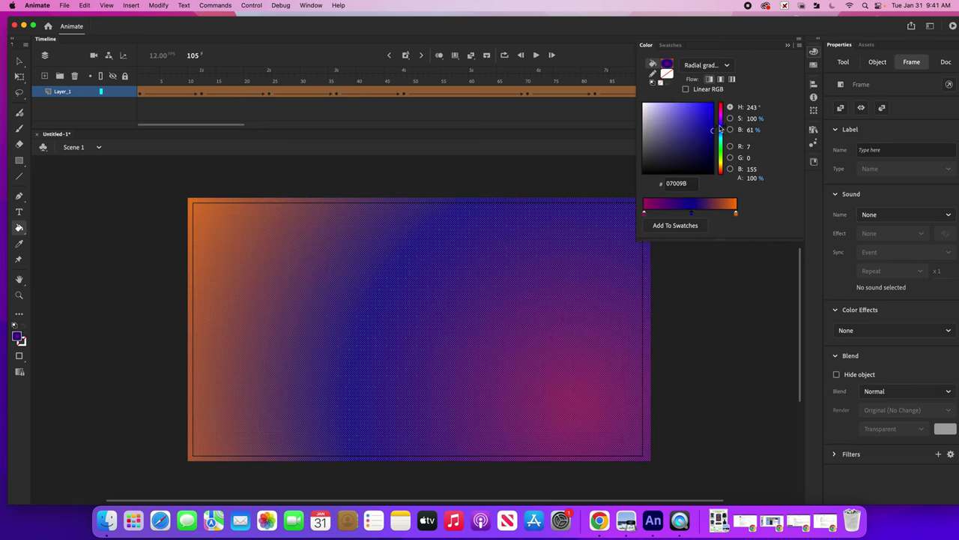
# Step: Shape-tween frames 94 to 105, then select frame 117 on Layer_1
pyautogui.hscroll(5, 601, 128)
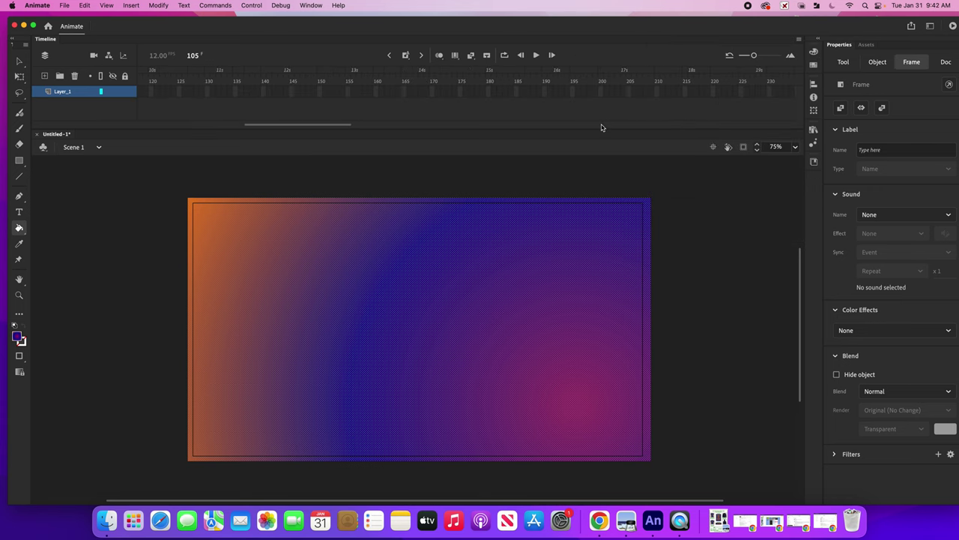
pyautogui.hscroll(-5, 271, 97)
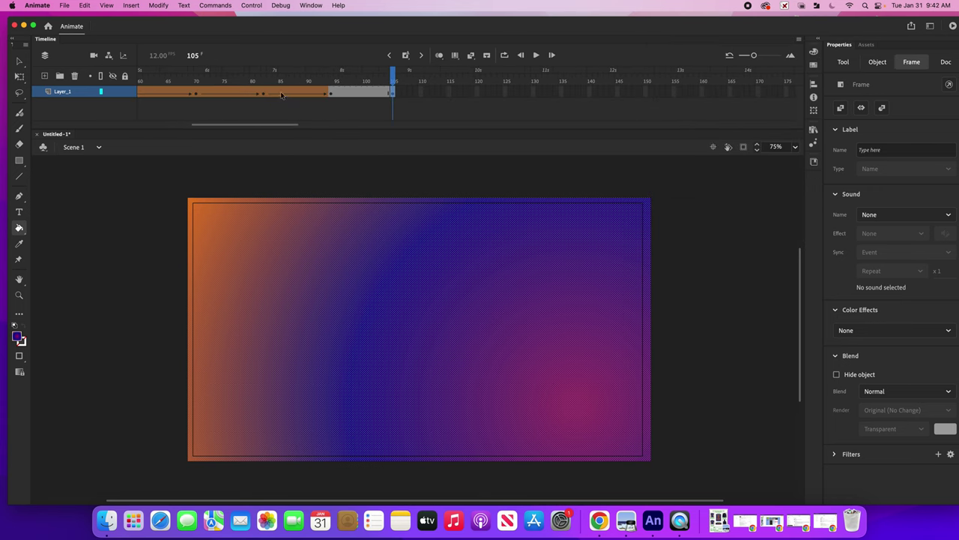
pyautogui.click(352, 95)
pyautogui.click(135, 6)
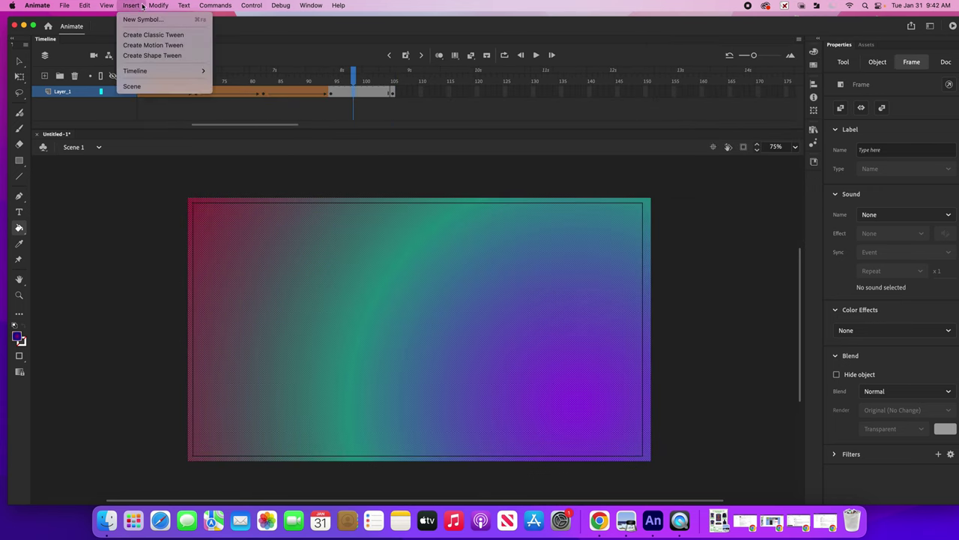
pyautogui.click(149, 55)
pyautogui.click(313, 78)
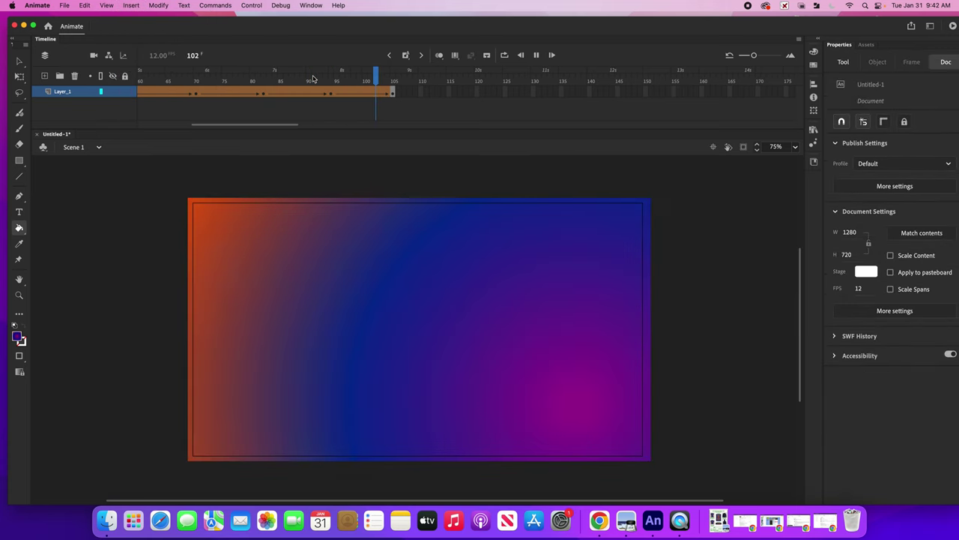
pyautogui.click(461, 92)
# Step: Extend Layer_1 to frame 117, undoing a stray gradient change
pyautogui.keyDown('shift'); pyautogui.click(390, 91); pyautogui.keyUp('shift')
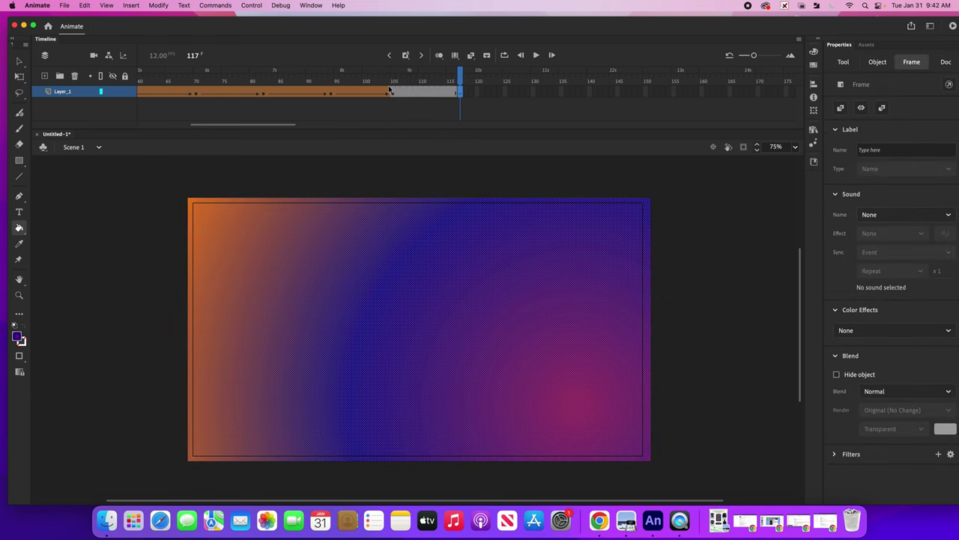
pyautogui.click(527, 342)
pyautogui.press('super+z')
pyautogui.press('super+z')
pyautogui.press('super+z')
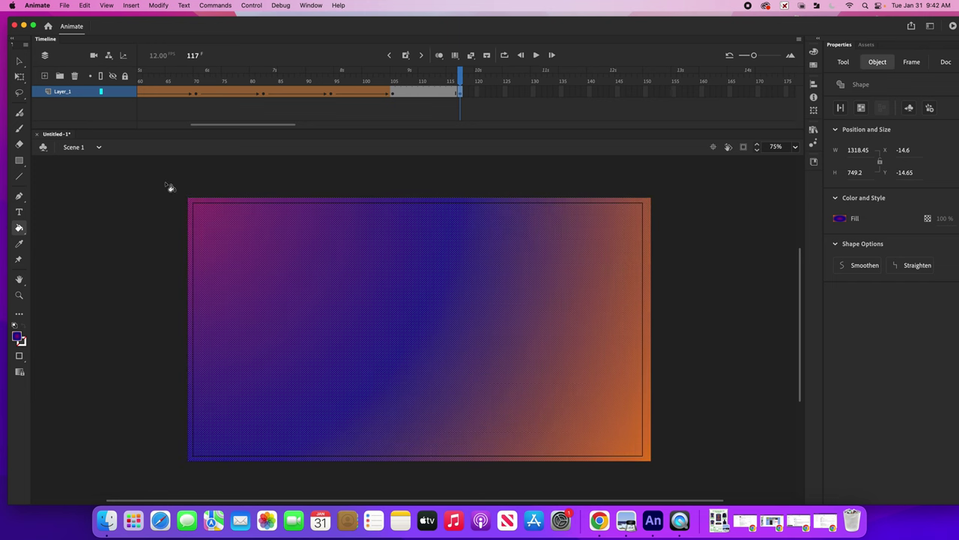
# Step: Shape-tween frames 105 to 117 and insert a keyframe at frame 139
pyautogui.click(432, 91)
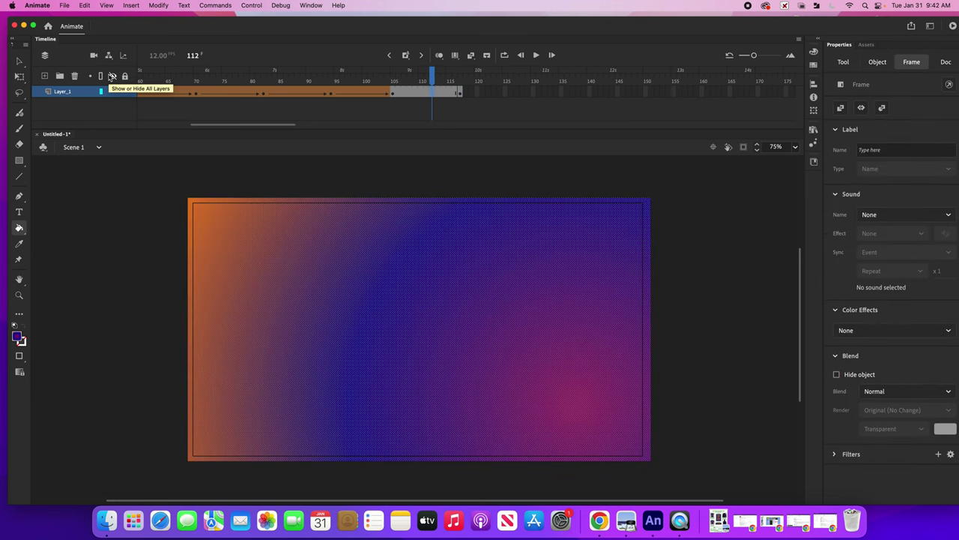
pyautogui.click(132, 6)
pyautogui.click(157, 56)
pyautogui.click(353, 81)
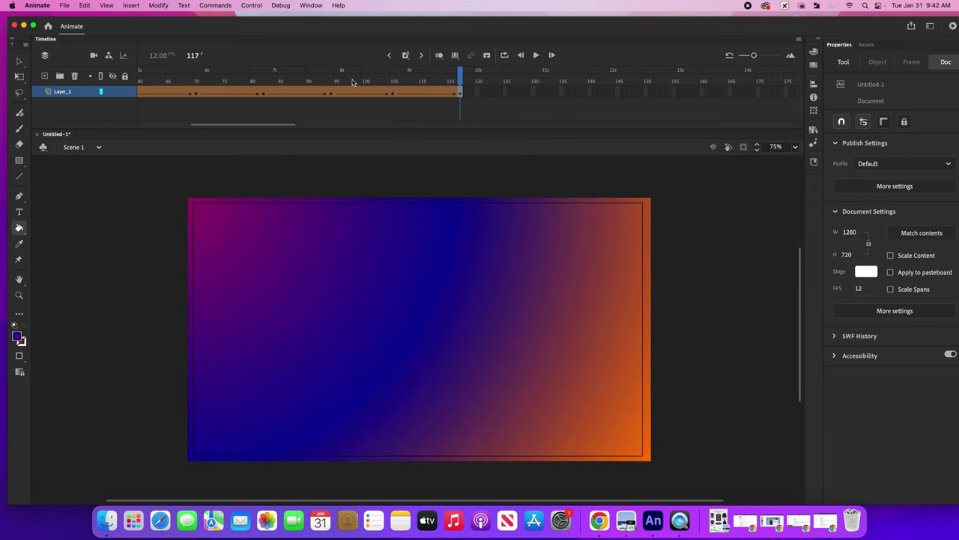
pyautogui.click(584, 90)
pyautogui.press('F6')
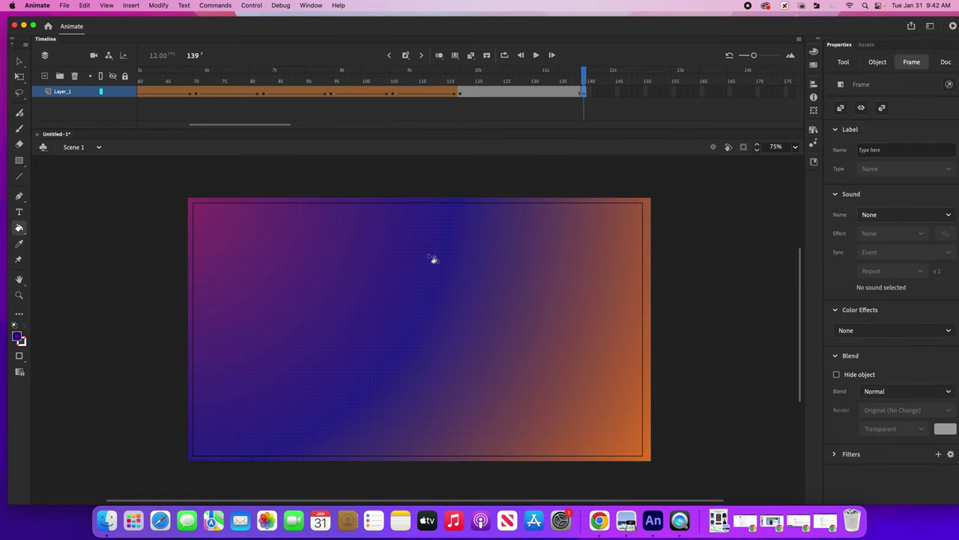
# Step: Re-centre frame 139's radial gradient at the lower right of the rectangle
pyautogui.click(434, 259)
pyautogui.click(550, 351)
pyautogui.click(585, 405)
pyautogui.click(499, 396)
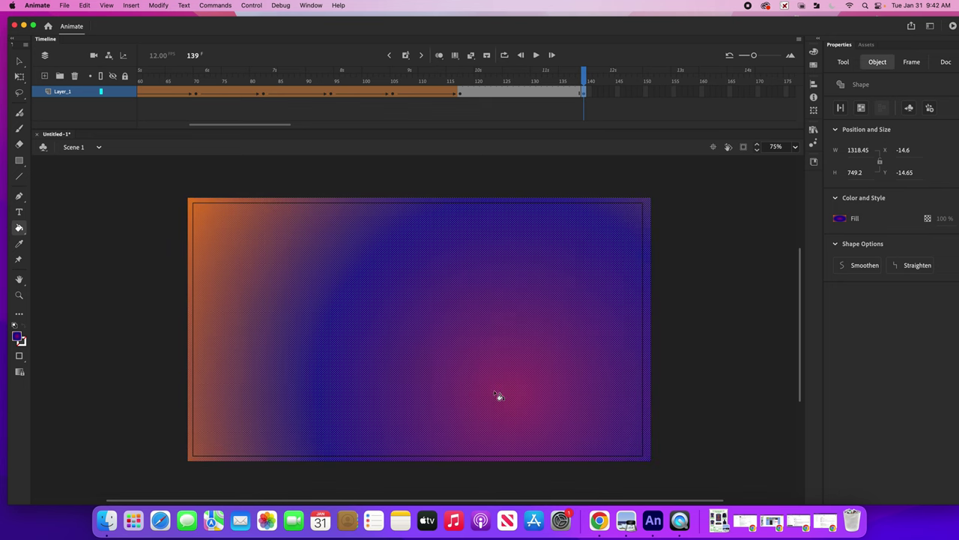
# Step: Shape-tween frames 117 to 139 and play the animation to preview it
pyautogui.click(524, 91)
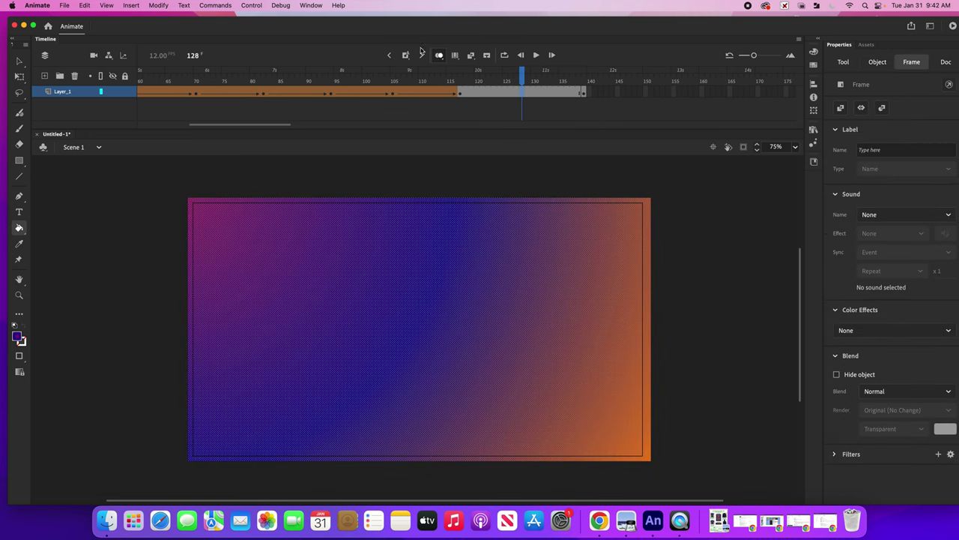
pyautogui.click(130, 5)
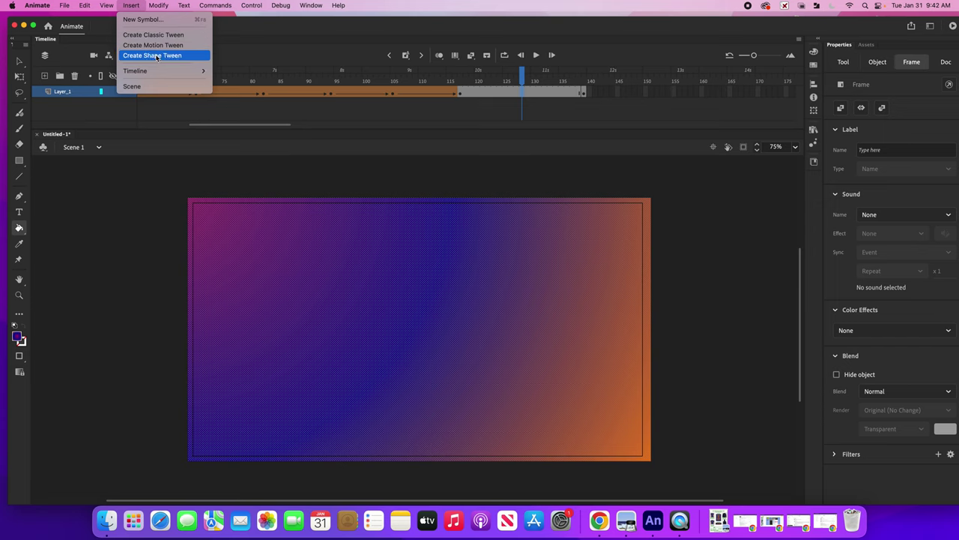
pyautogui.click(160, 57)
pyautogui.click(442, 81)
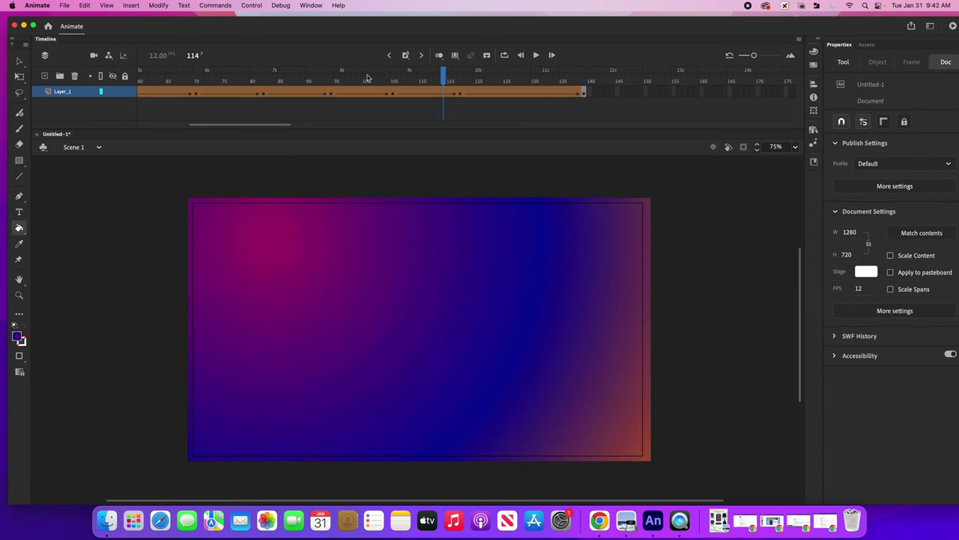
pyautogui.press('Return')
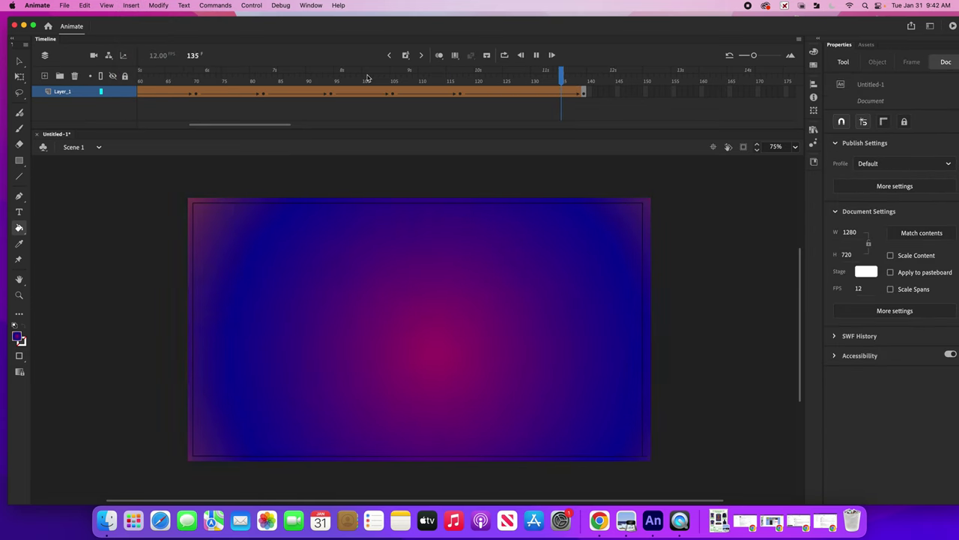
# Step: Add a frame-150 keyframe and add green, purple and yellow-green stops to the radial gradient
pyautogui.click(645, 92)
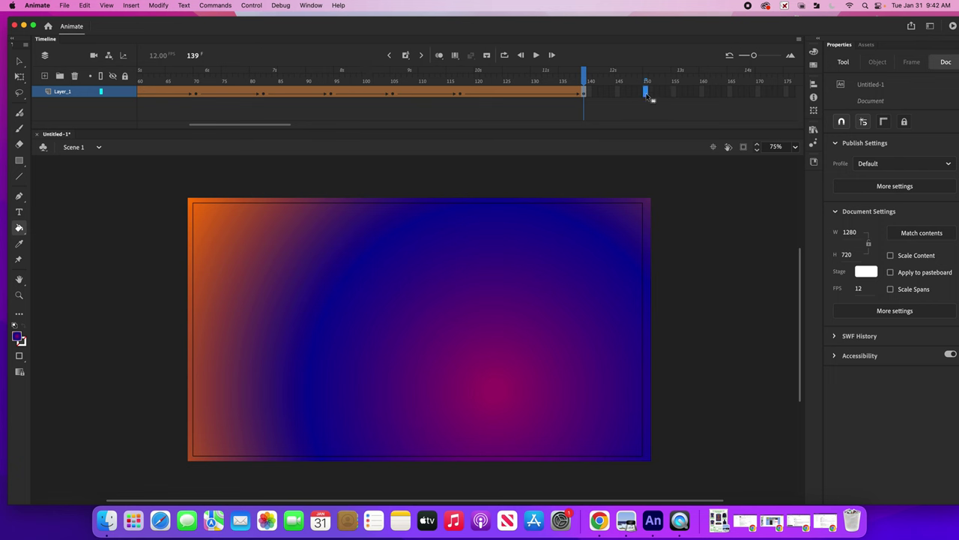
pyautogui.press('F5')
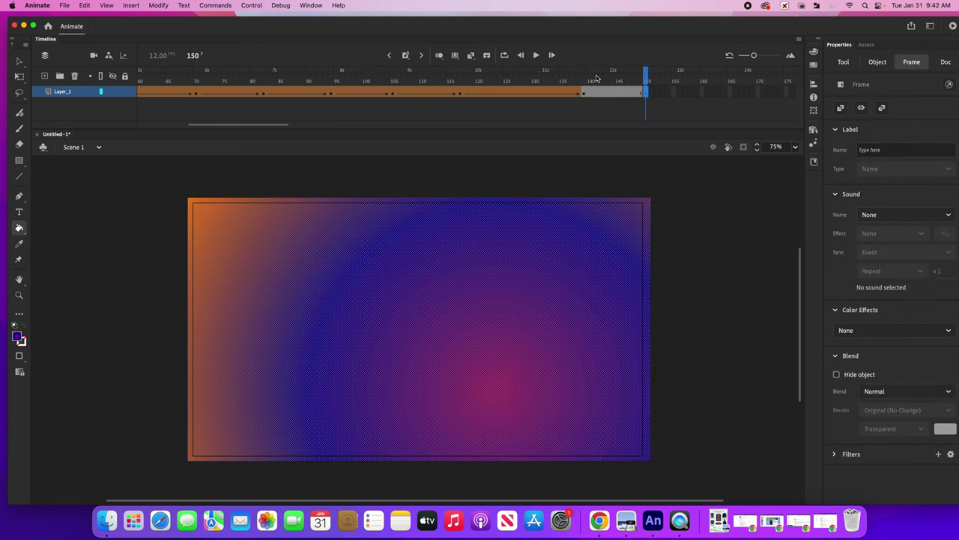
pyautogui.click(814, 51)
pyautogui.click(711, 215)
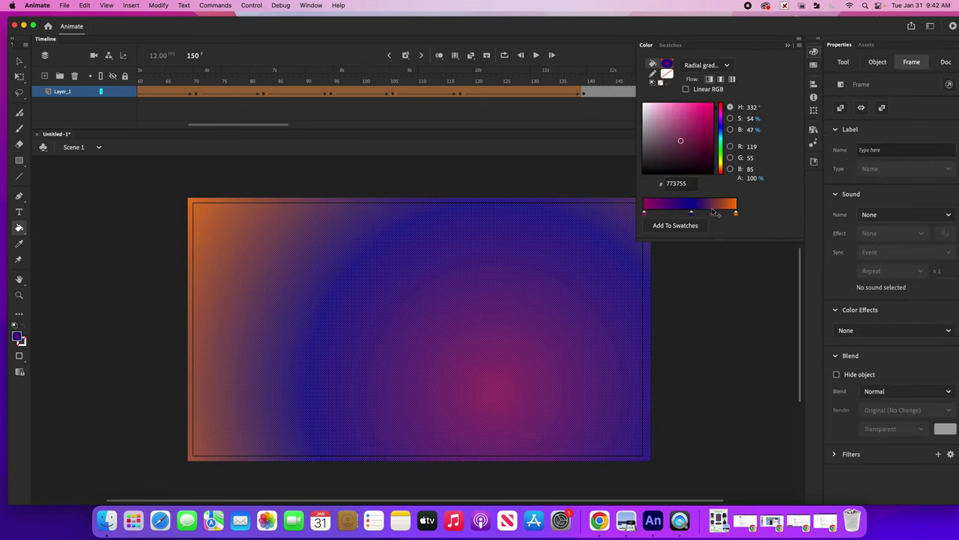
pyautogui.click(722, 158)
pyautogui.click(669, 212)
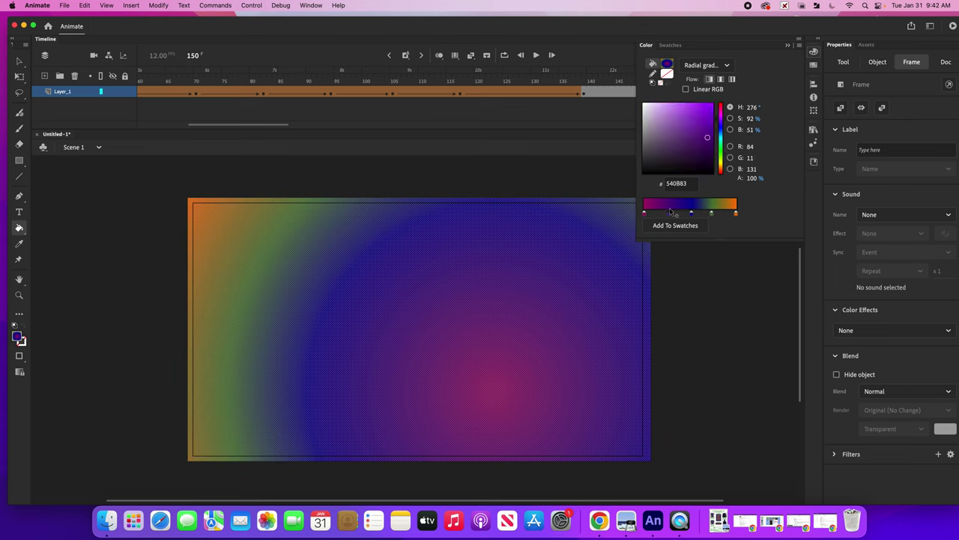
pyautogui.click(722, 118)
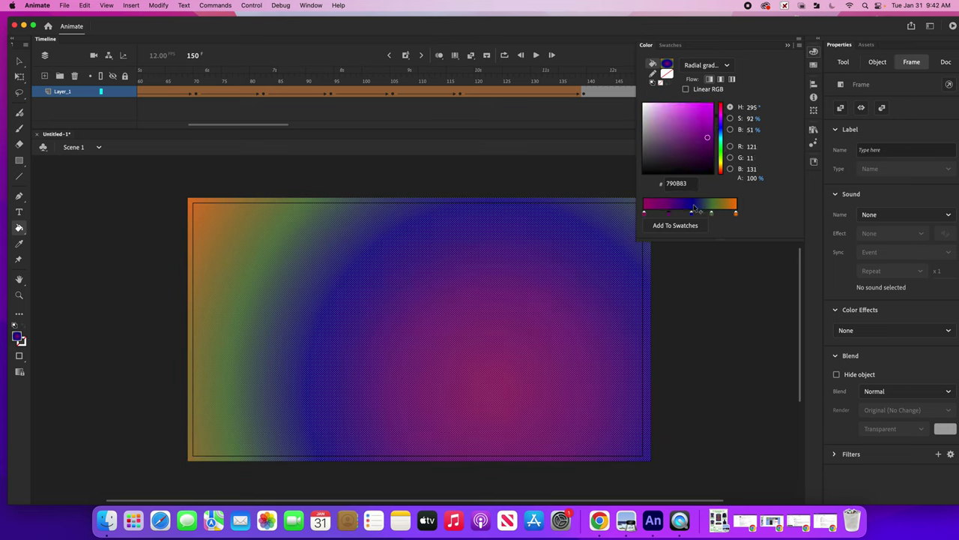
pyautogui.click(656, 213)
pyautogui.click(722, 160)
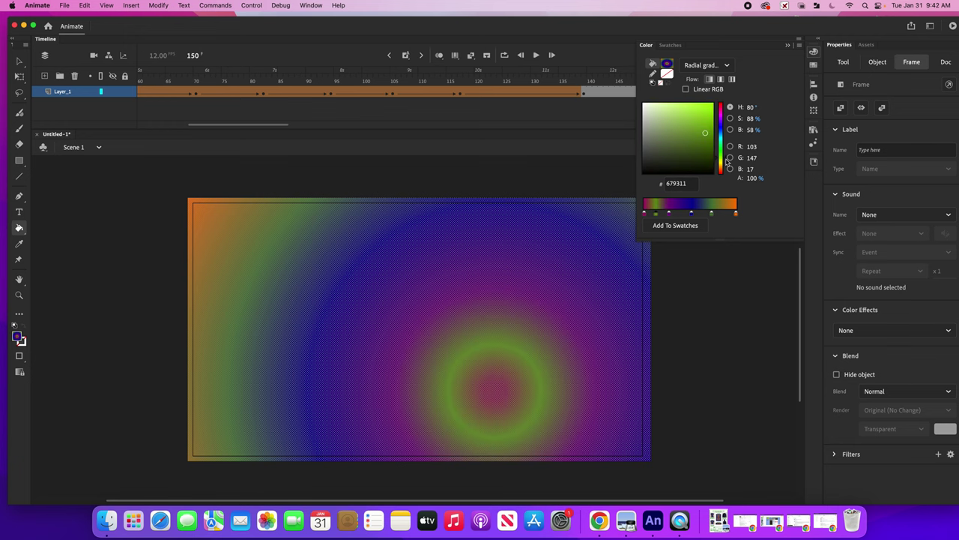
# Step: Shape-tween frames 139 to 150 and check the tween at frame 131
pyautogui.click(607, 92)
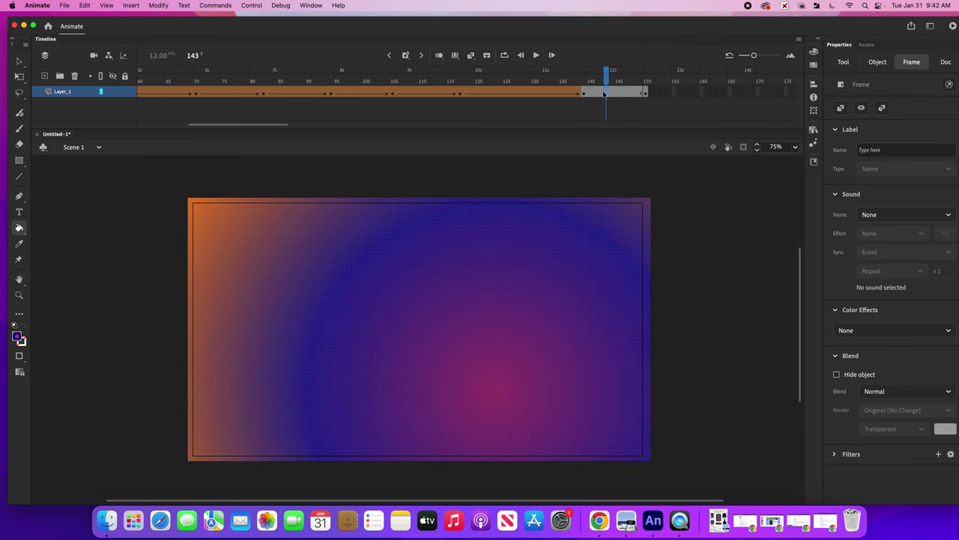
pyautogui.click(131, 5)
pyautogui.click(149, 57)
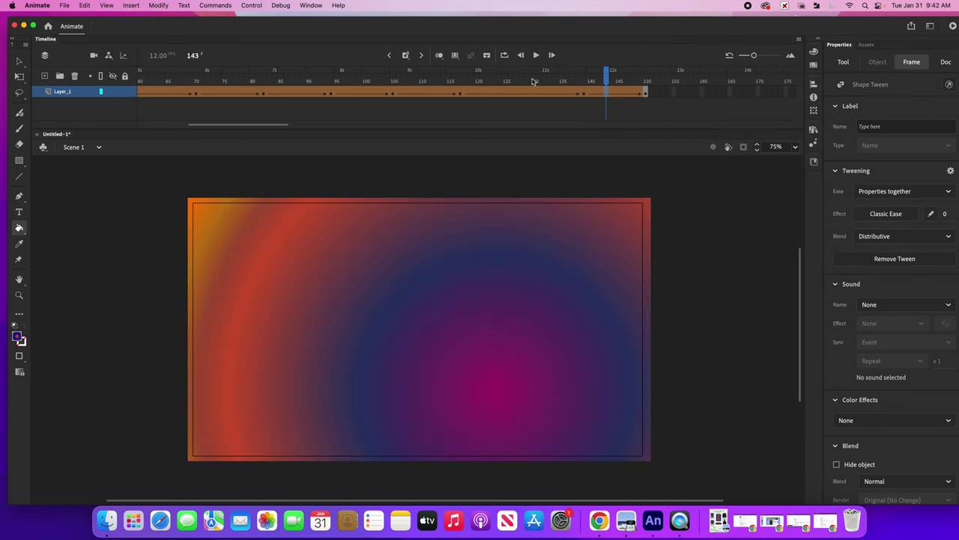
pyautogui.click(538, 81)
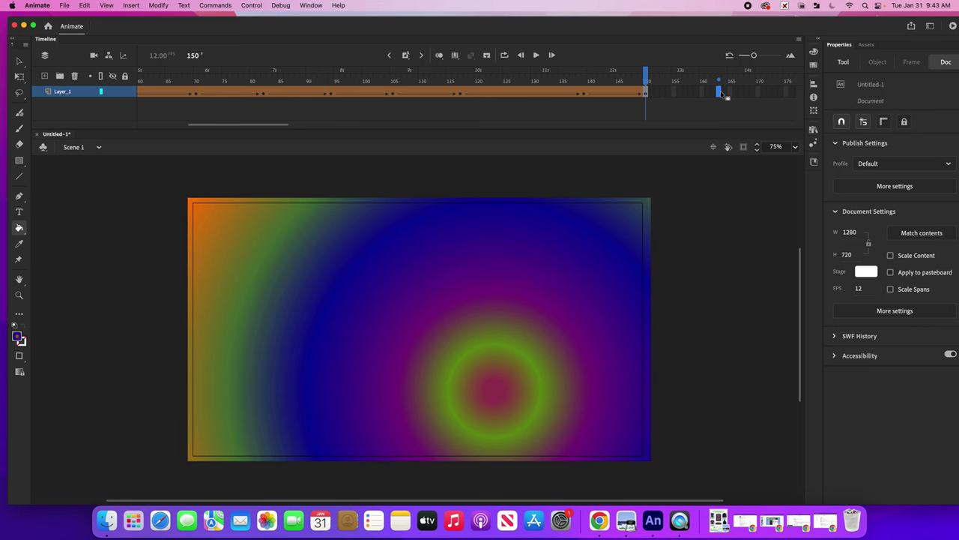
# Step: At frame 163, add a yellow 8E7723 stop and change a purple stop to 8A083C
pyautogui.click(722, 93)
pyautogui.click(814, 53)
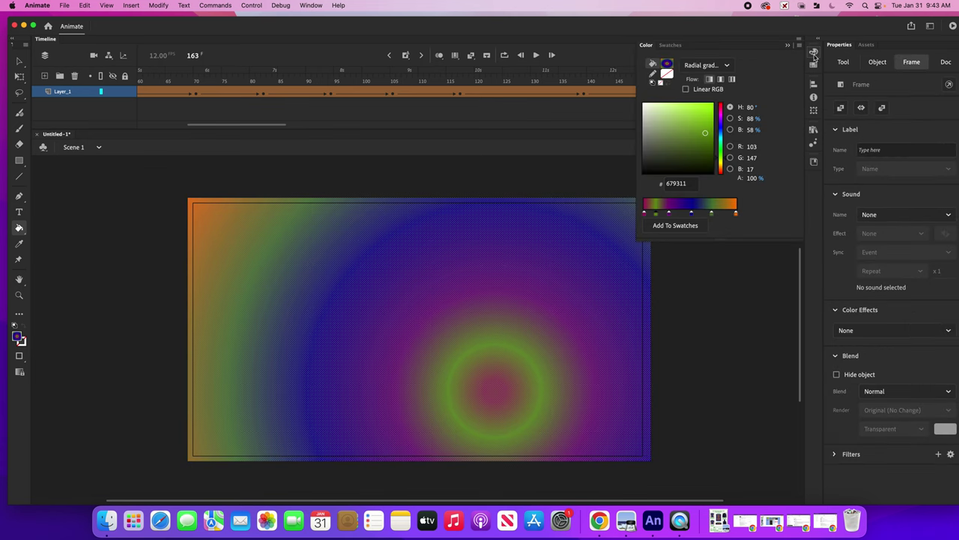
pyautogui.click(721, 213)
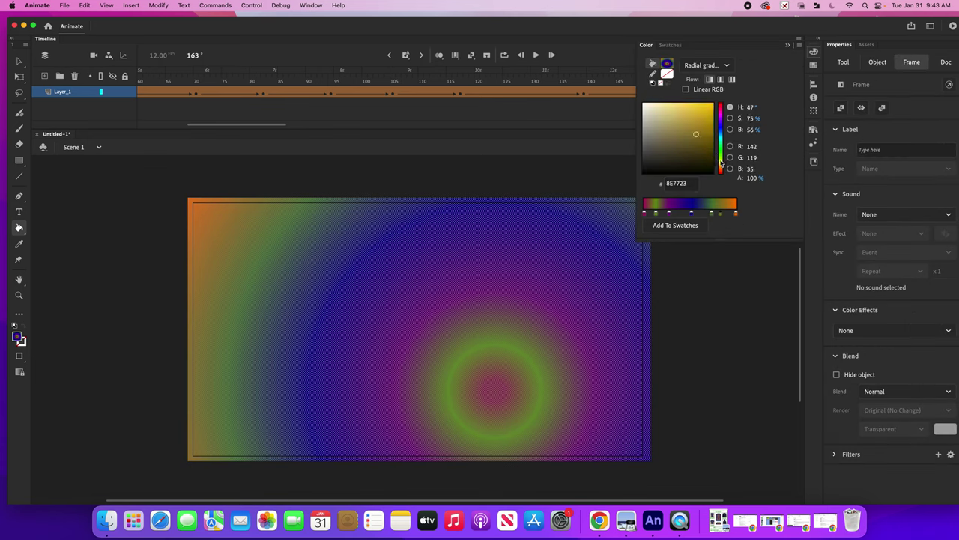
pyautogui.click(678, 213)
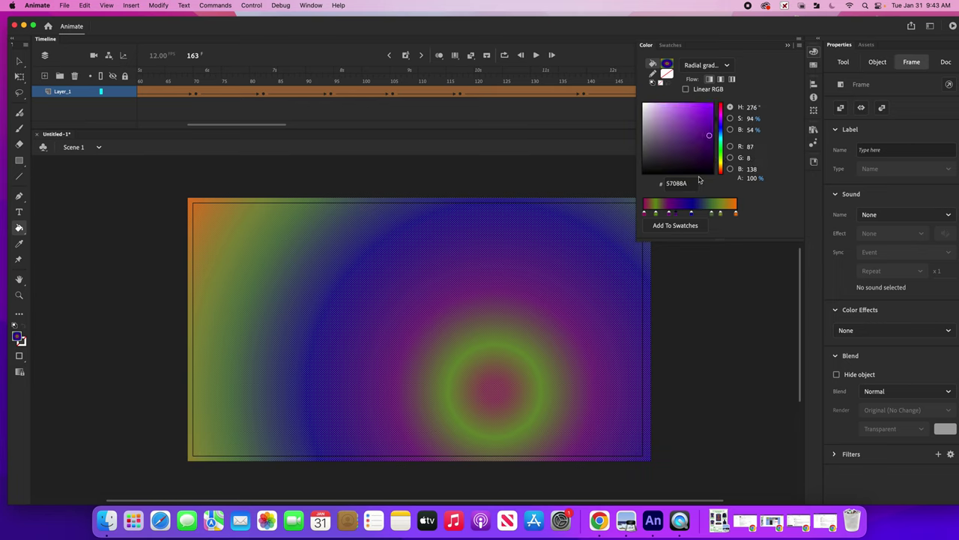
pyautogui.click(723, 110)
pyautogui.click(556, 124)
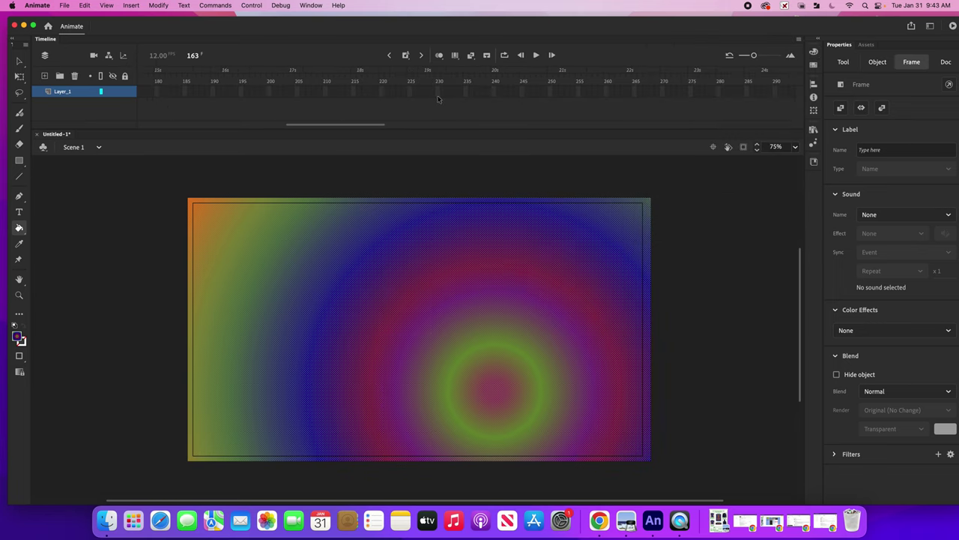
# Step: Shape-tween frames 150 to 163 and play the animation to preview it
pyautogui.hscroll(-10, 438, 98)
pyautogui.hscroll(7, 441, 98)
pyautogui.click(293, 93)
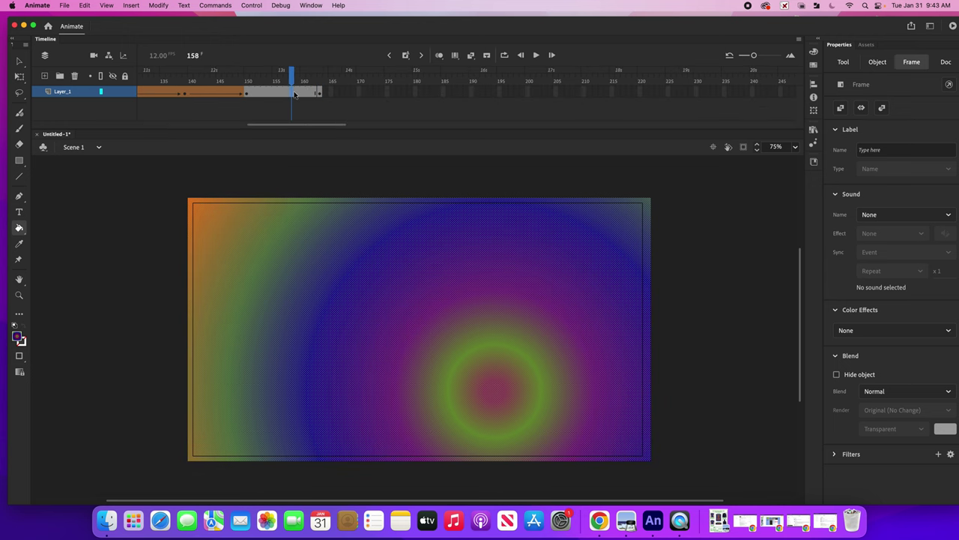
pyautogui.click(129, 6)
pyautogui.click(161, 53)
pyautogui.click(221, 71)
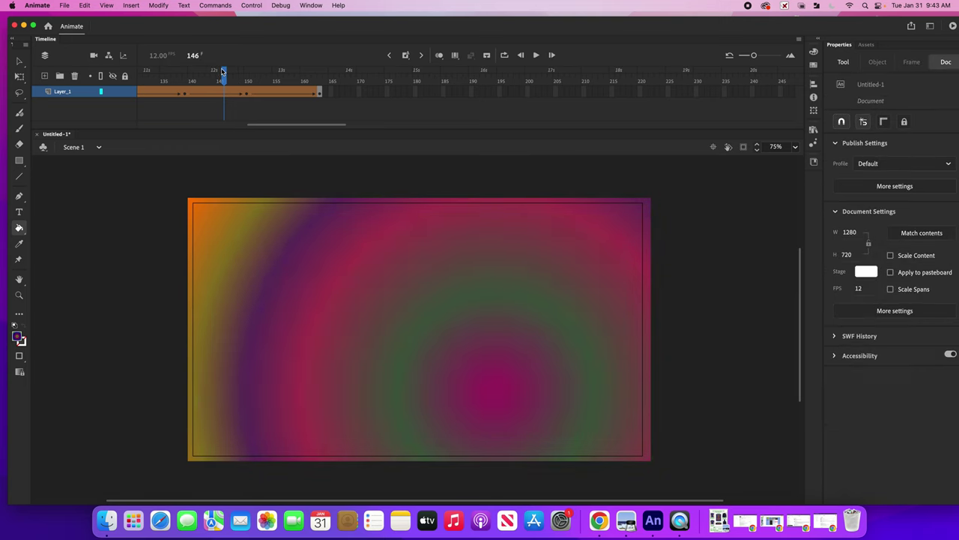
pyautogui.press('Return')
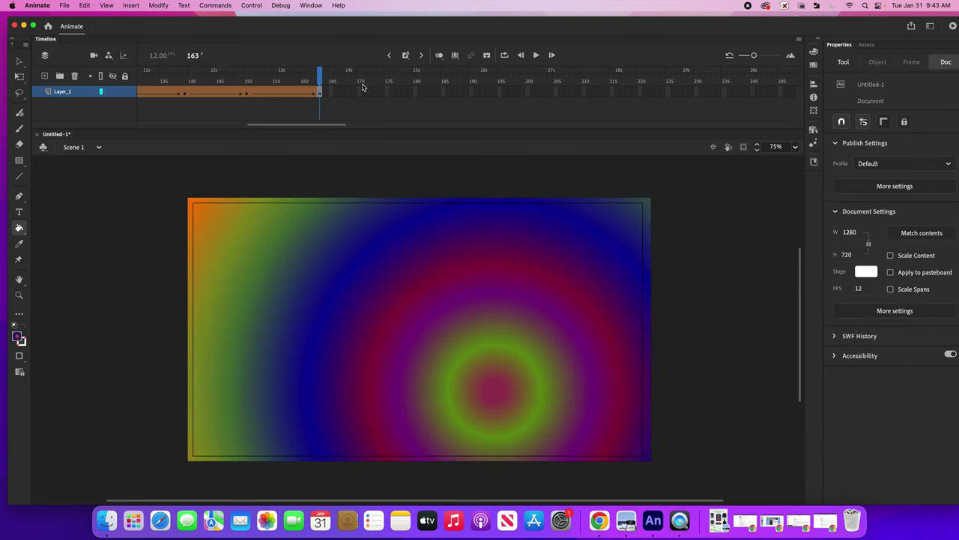
# Step: Add a keyframe at frame 175 and move the green ring's gradient centre to the upper left
pyautogui.click(388, 92)
pyautogui.press('F5')
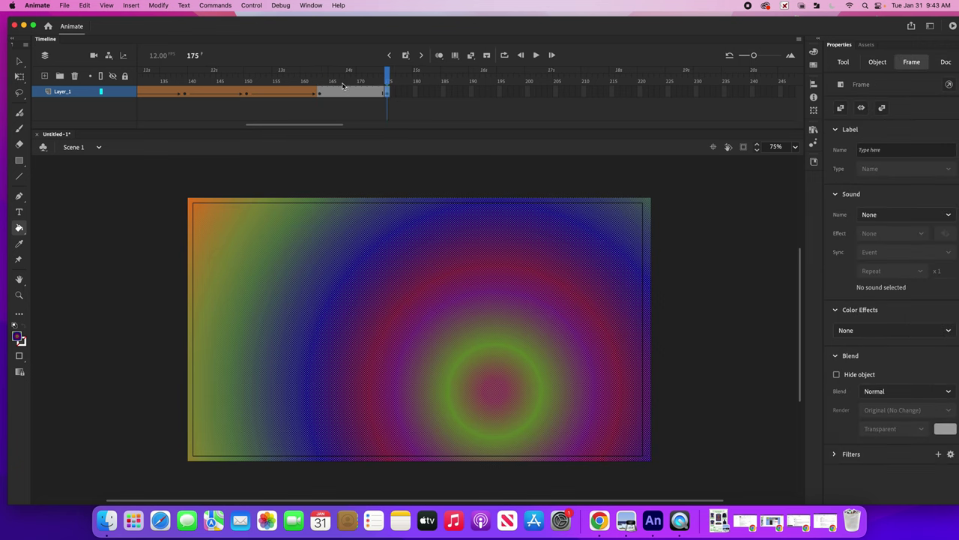
pyautogui.moveTo(468, 344); pyautogui.dragTo(214, 231)
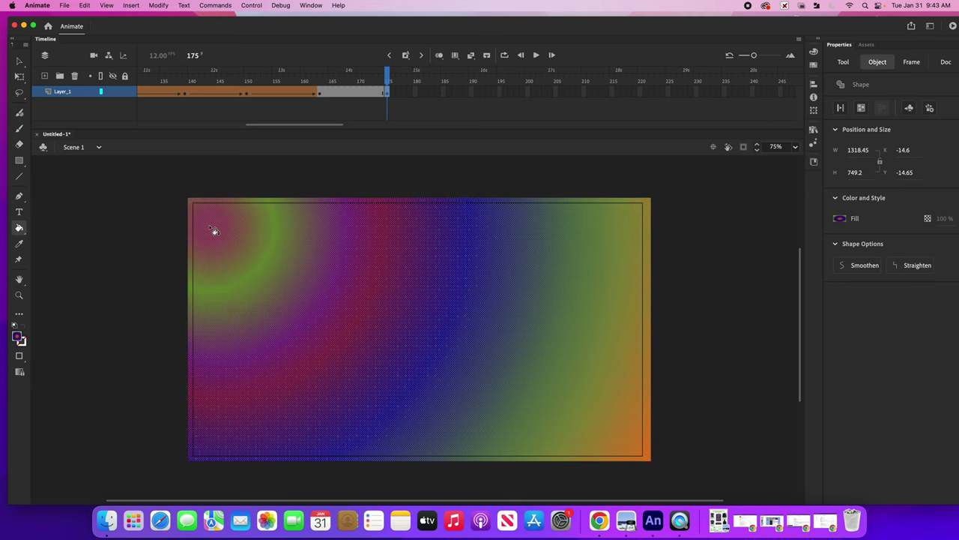
# Step: Shape-tween frames 163–175 and play the animation from frame 157 to preview it
pyautogui.click(350, 94)
pyautogui.click(135, 6)
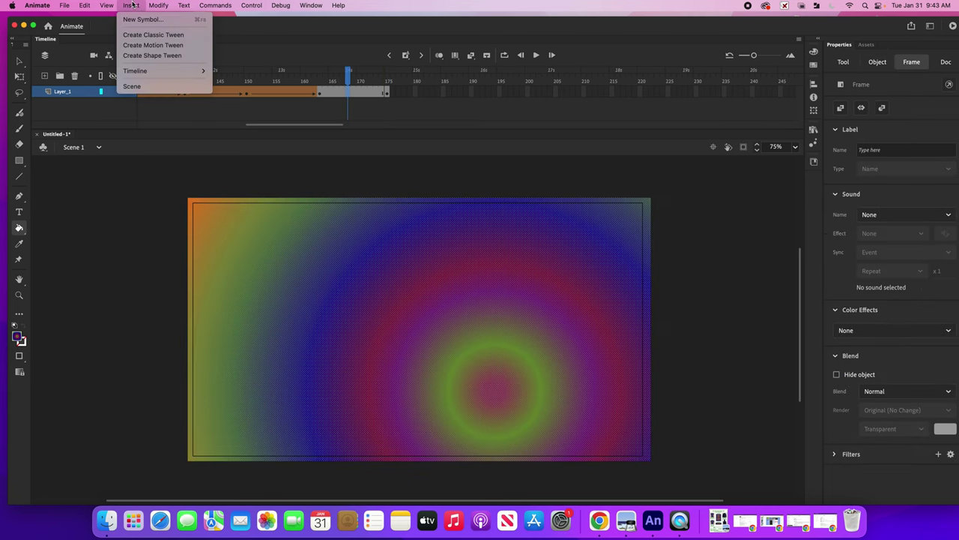
pyautogui.click(151, 56)
pyautogui.moveTo(349, 73); pyautogui.dragTo(284, 72)
pyautogui.press('Return')
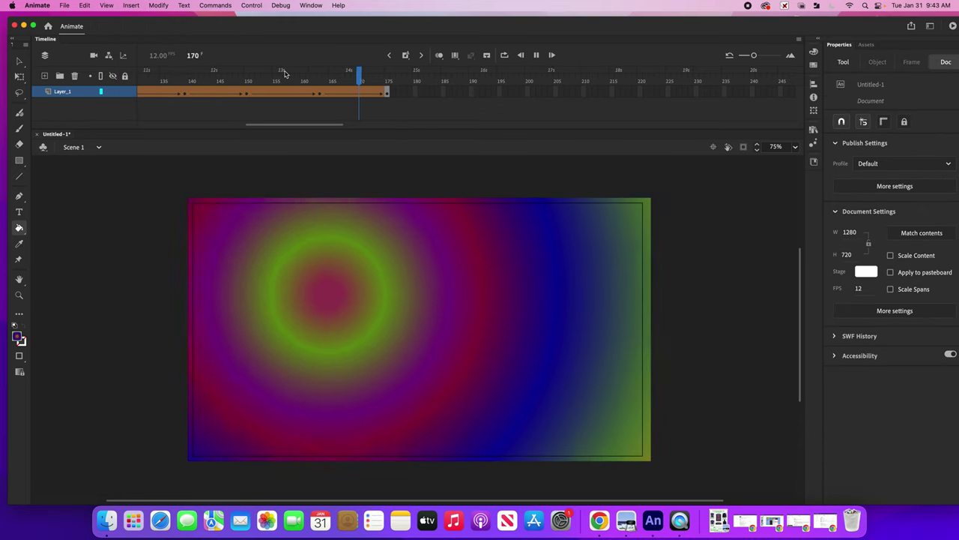